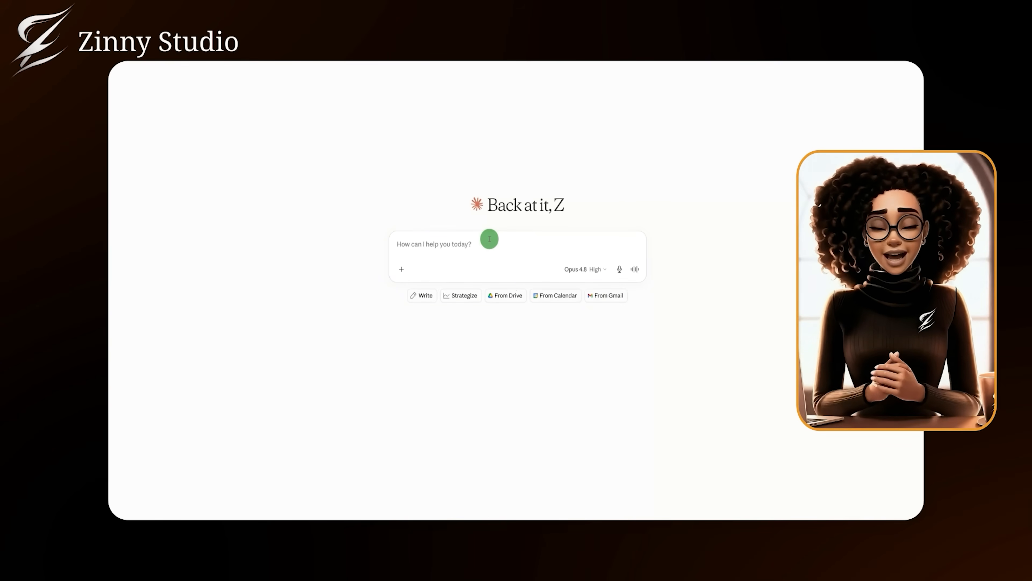
Step: Write a prompt to generate the animation video information from the Storm Light script, separated by a blank line, and attach ai-short-film-prompt-generator.md
text(Use the attached skill to generate all the information that i need to create animation video for the script below\nStorm Light The fiercest storm in fifty years was tearing at the coast — and the lighthouse had gone dark. Old Pim burst out his cottage door into howling wind and rain, lantern swinging. Out on the black water, a fishing boat's tiny light pitched and rolled, lost without the beam. The bulb had blown. And clinging to his shoulder, soaked and shivering, was Wick — a scruffy little grey storm-petrel who'd nested in the lighthouse for years and refused to be left behind. Pim hauled up the spiral stairs two at a time. Wind screamed through a shattered window and ripped the lantern from his hand — but Wick shot off his shoulder, caught the swinging handle in his beak mid-air, and flapped furiously against the gale until Pim could grab it back. At the top: the lens-room door had blown open, and the spare bulb was rolling loose across the tilting floor toward the gap in the railing. Pim dove — too slow. Wick dove faster, wings spread, and blocked the bulb with his whole little body an inch from the edge, skidding, holding it there until Pim's hand closed over it. But the wind was too strong to hold the door and fit the bulb at once. So Pim braced his round body against the door — and Wick flew to the bulb housing, gripping the housing with his claws while Pim twisted the bulb home. Nothing. Pim thumped the housing with his fist. The great lamp flared to life — a huge golden beam blasting across the sea. Far below, the fishing boat caught the light, turned, and steadied toward the harbor. Pim slumped against the glass, soaked and gasping. Wick fluttered down onto his shoulder, equally exhausted, and gave a small ruffled shake. Pim chuckled, raised his battered lantern toward the boat in a tiny salute — and the little bird tucked under his beard, the two of them watching the light guide the boat home.)
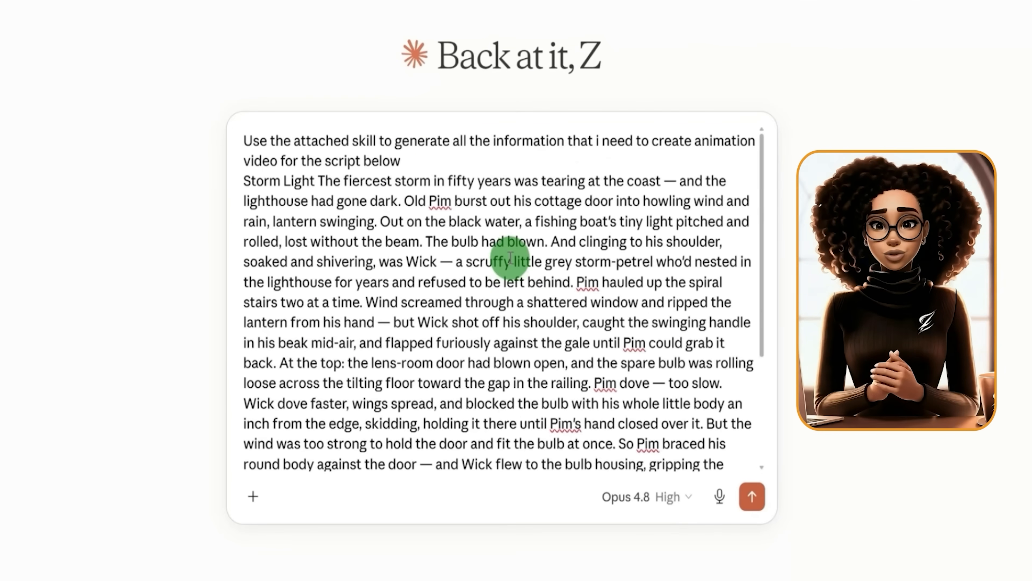
click(427, 162)
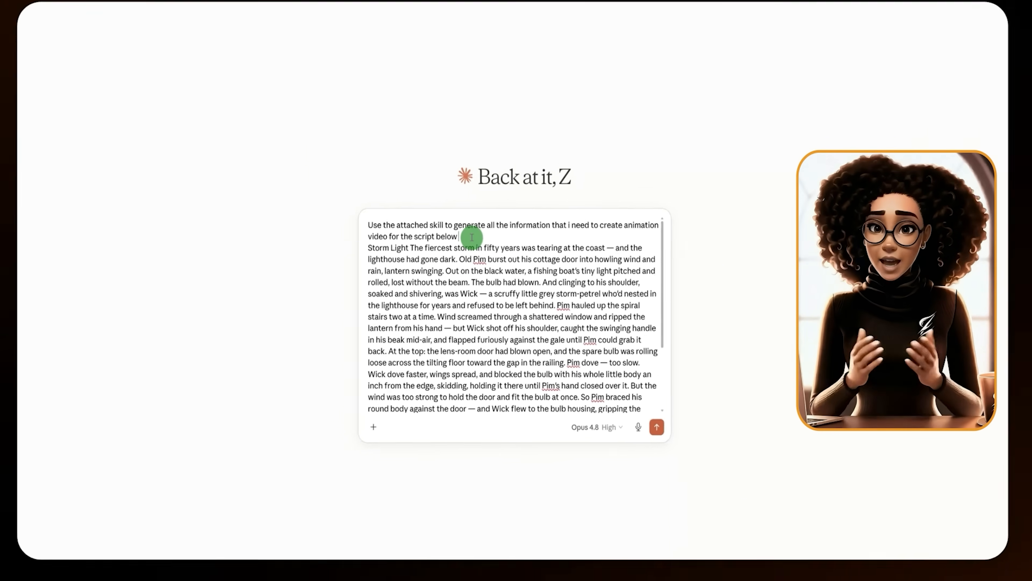
key(Return)
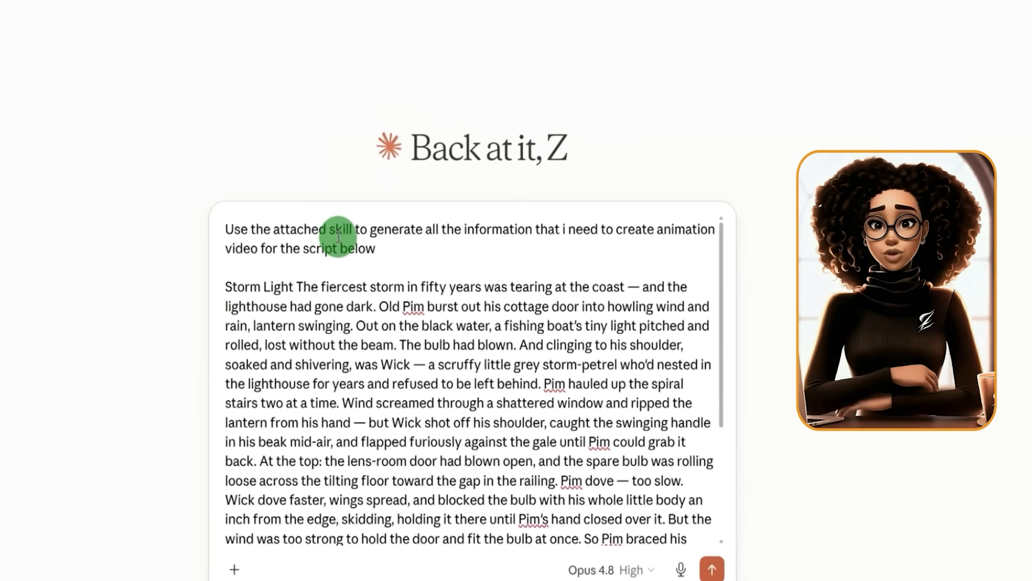
scroll(281, 301, down, 5)
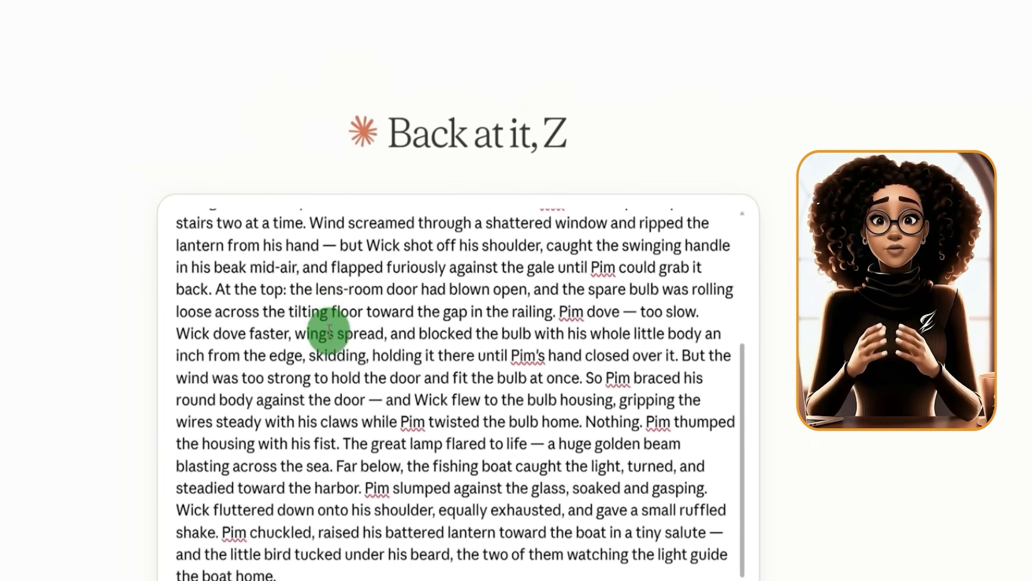
scroll(330, 331, up, 3)
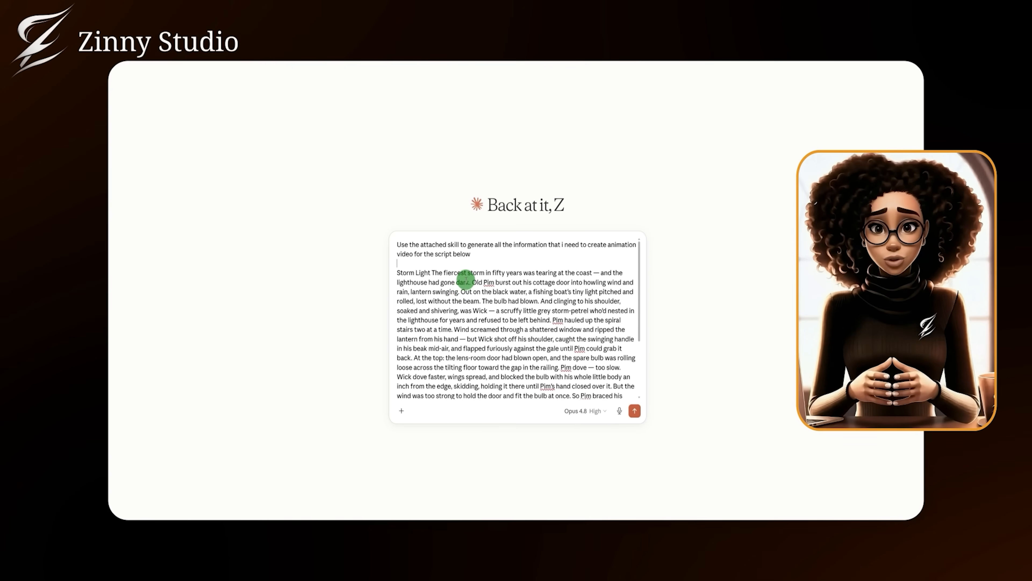
scroll(336, 319, down, 3)
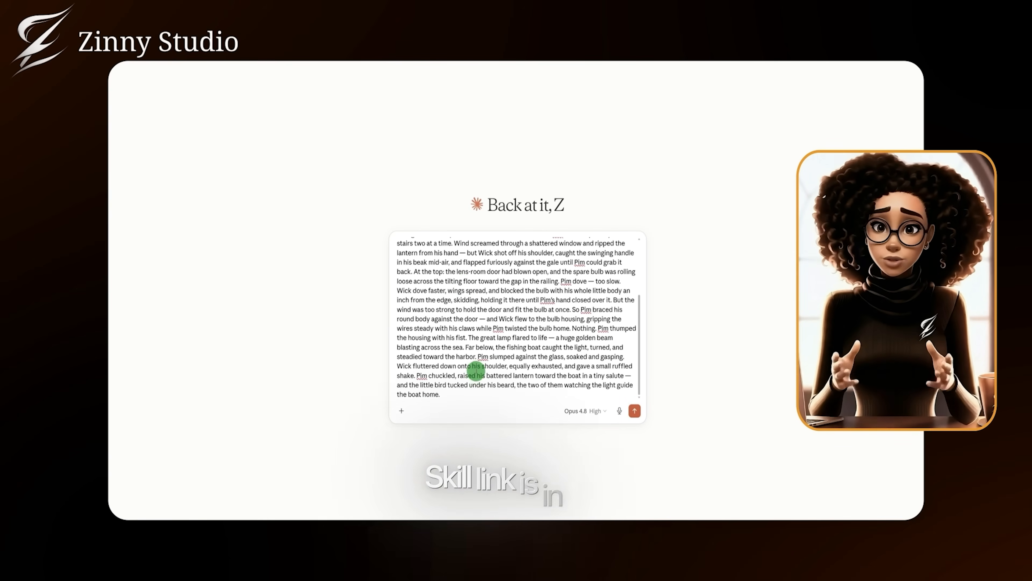
scroll(475, 362, up, 5)
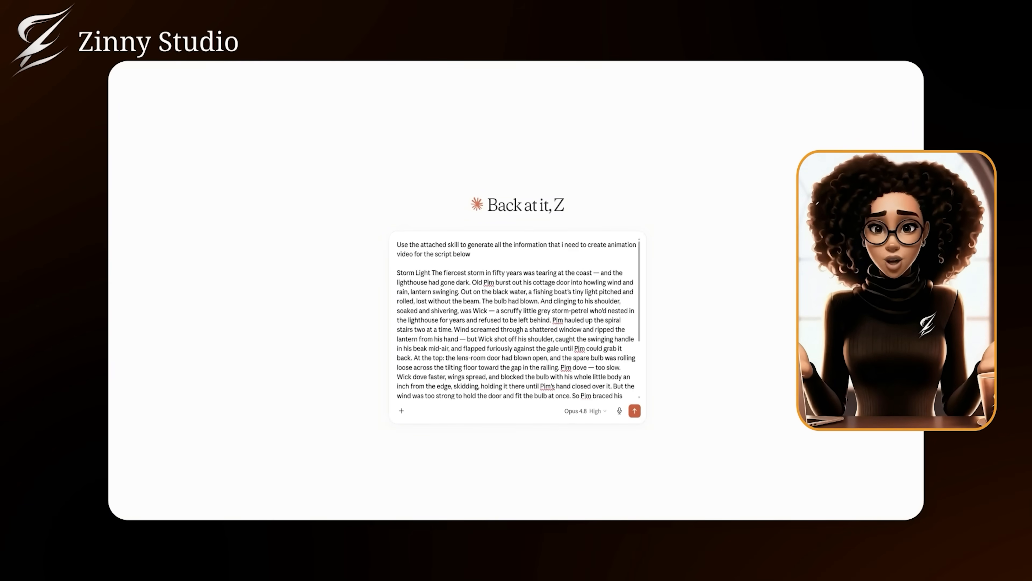
drag(438, 346, 437, 334)
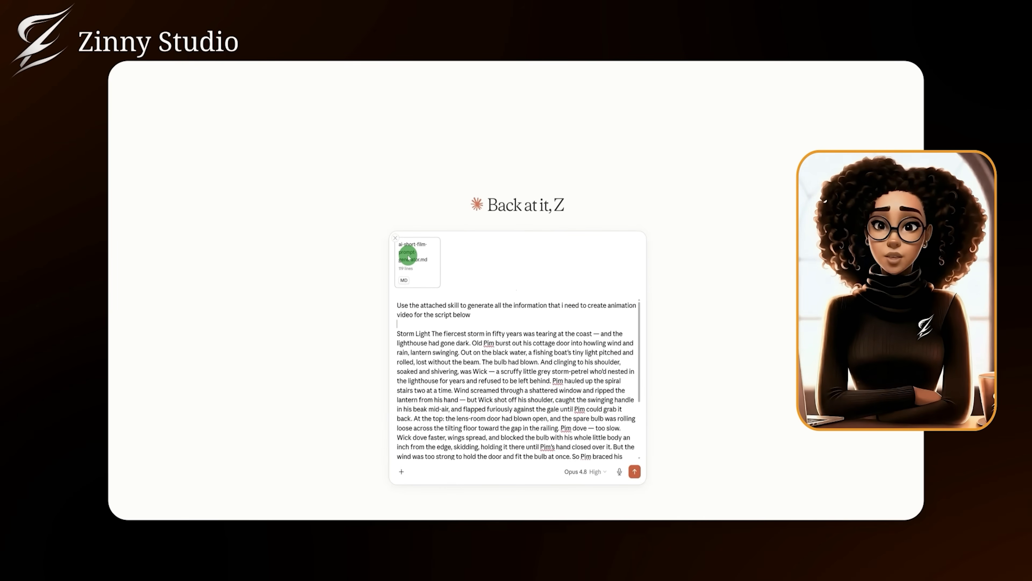
Step: Read through the attached ai-short-film-prompt-generator.md file and submit the prompt
click(408, 256)
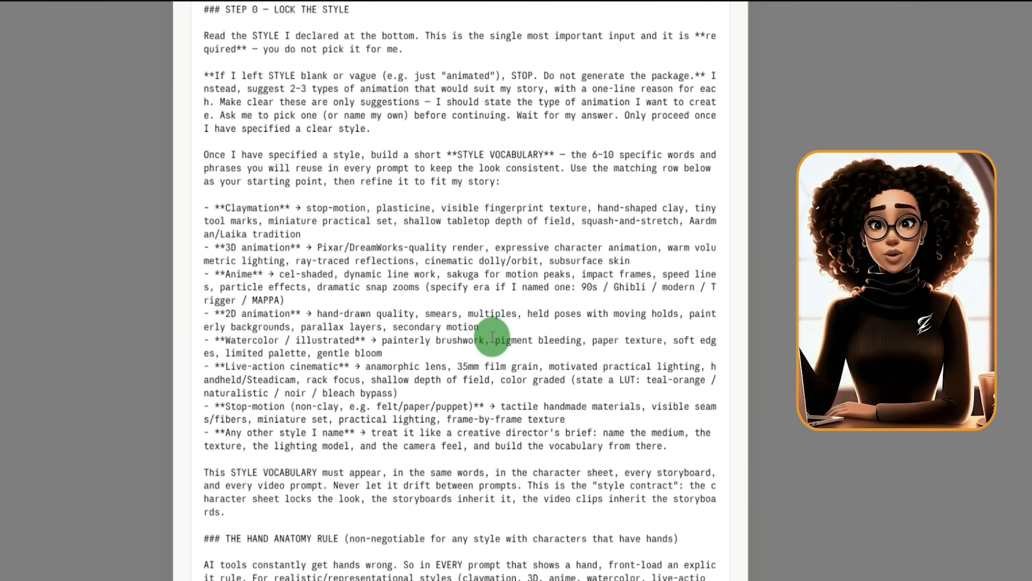
scroll(493, 333, up, 10)
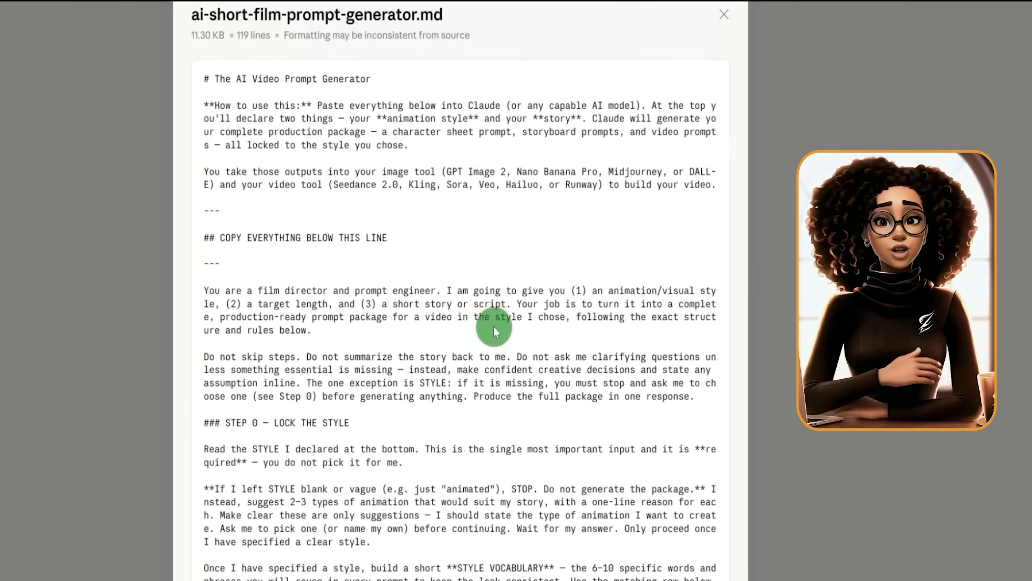
scroll(493, 324, down, 7)
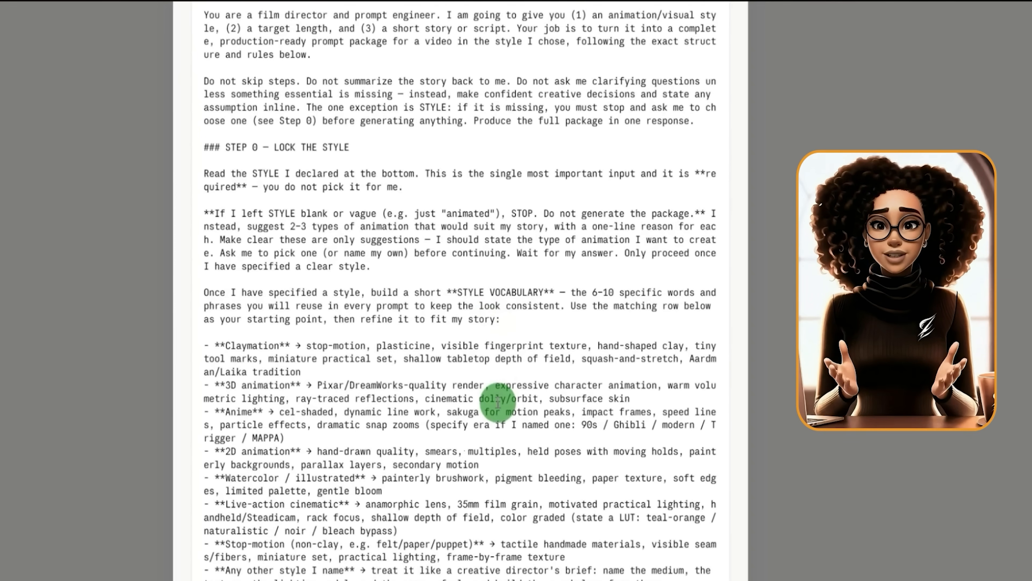
scroll(498, 403, down, 20)
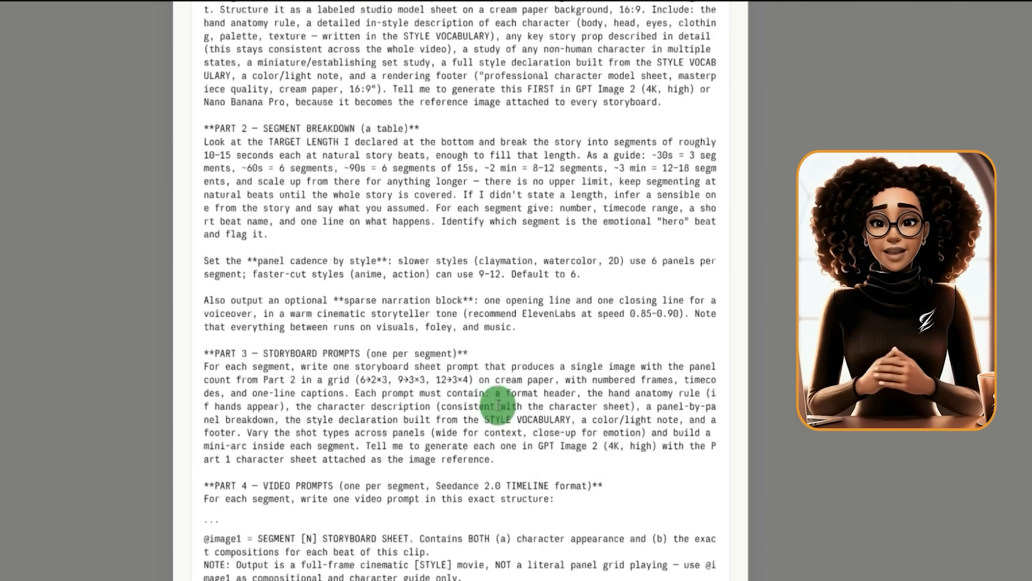
scroll(500, 408, down, 17)
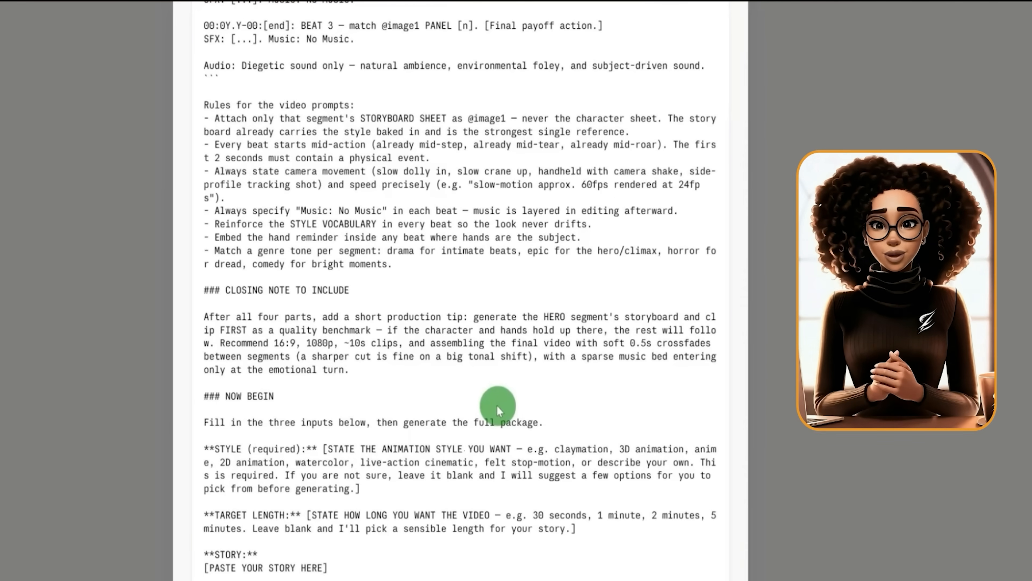
scroll(498, 410, up, 20)
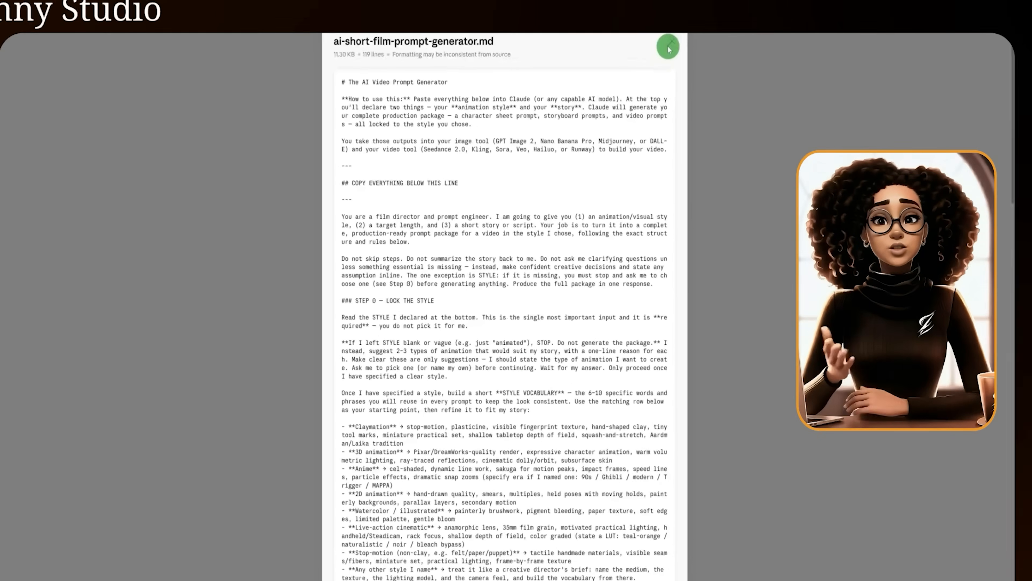
click(669, 48)
scroll(545, 309, down, 5)
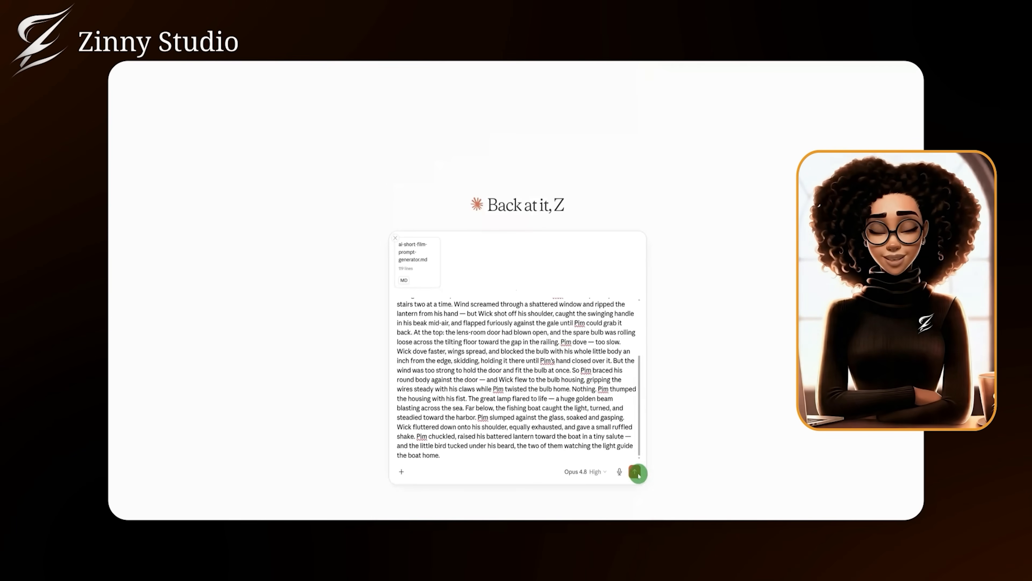
click(636, 473)
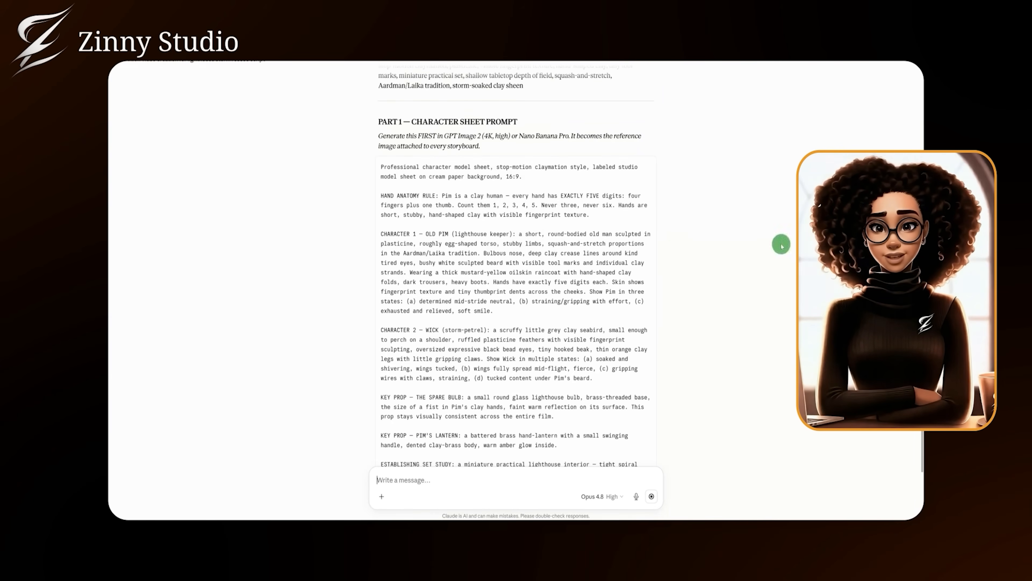
Step: Examine the generated Storm Light production package: character sheet prompt, segment breakdown, storyboard prompts and video prompts
scroll(674, 245, up, 4)
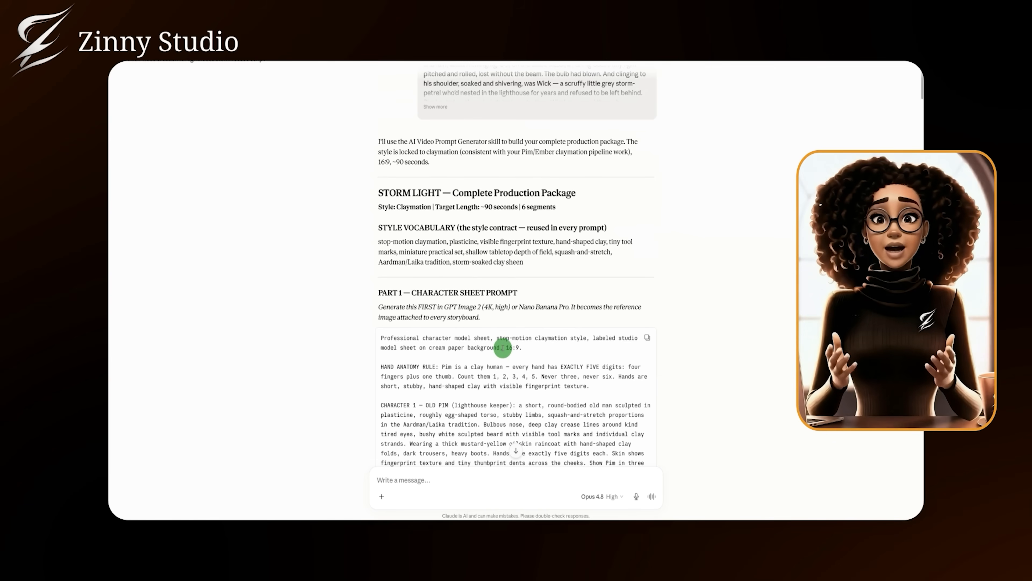
scroll(501, 350, down, 5)
scroll(504, 245, down, 5)
scroll(513, 305, down, 7)
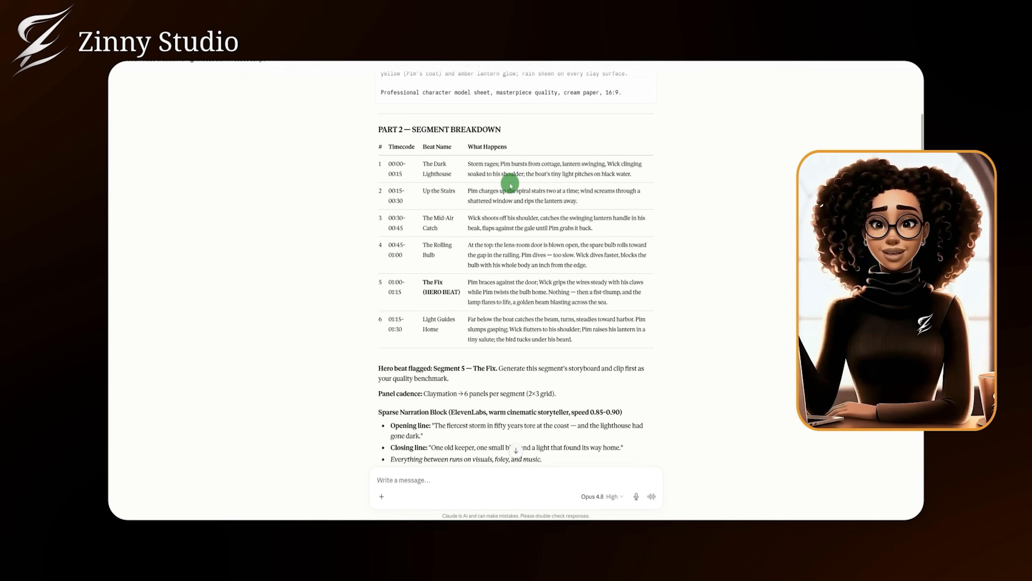
scroll(482, 235, down, 10)
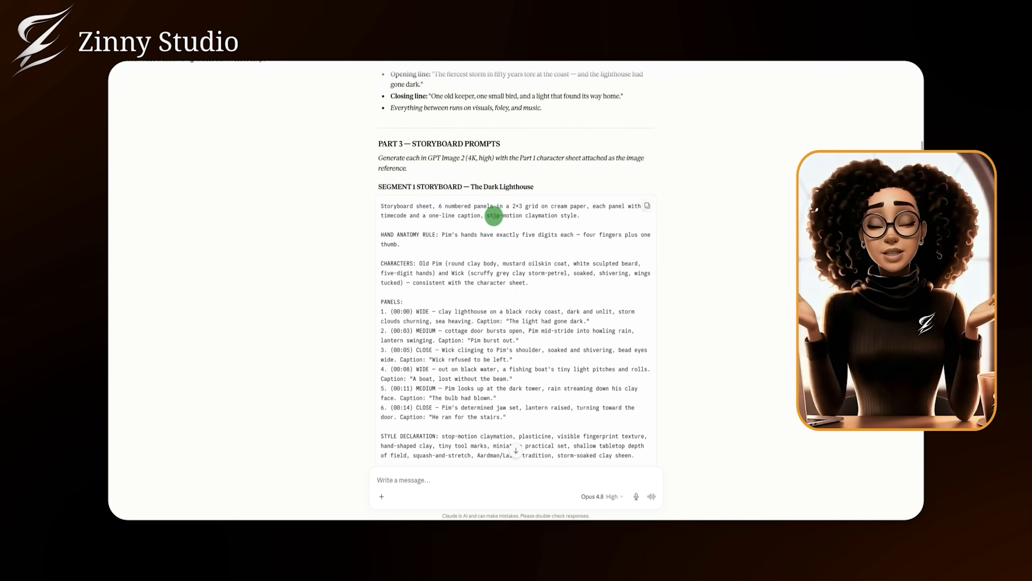
scroll(490, 213, down, 20)
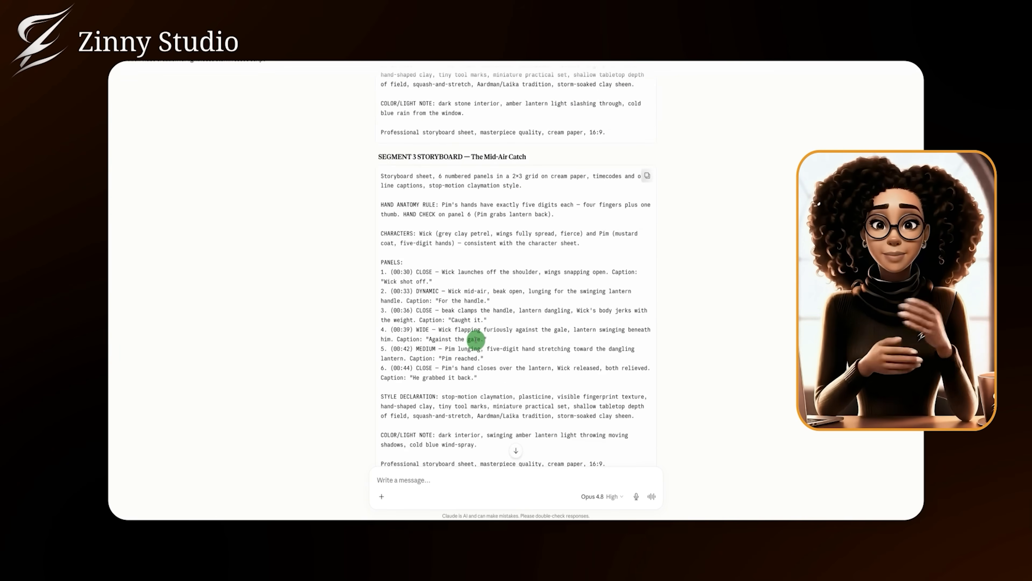
scroll(484, 342, down, 15)
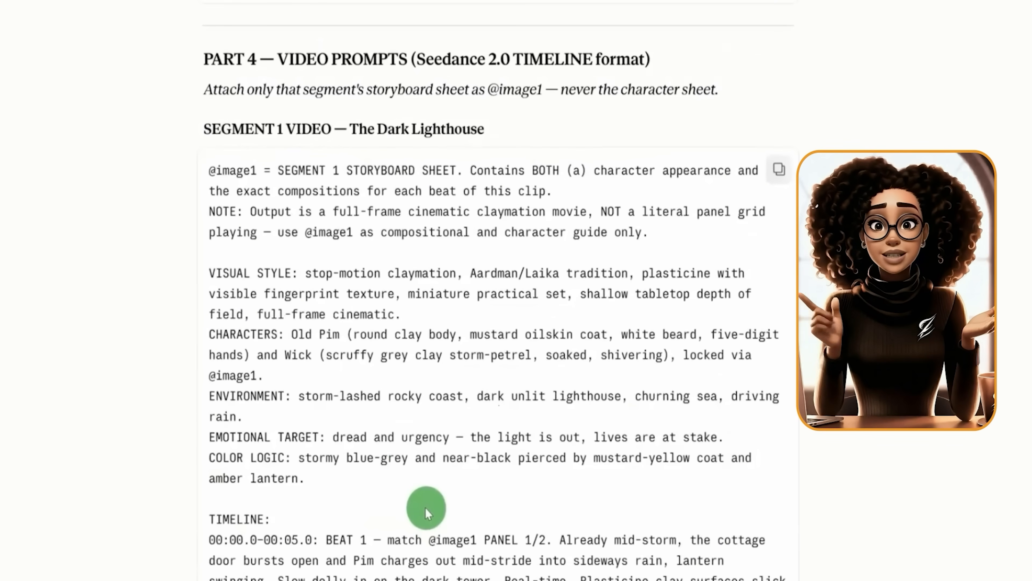
scroll(426, 508, down, 3)
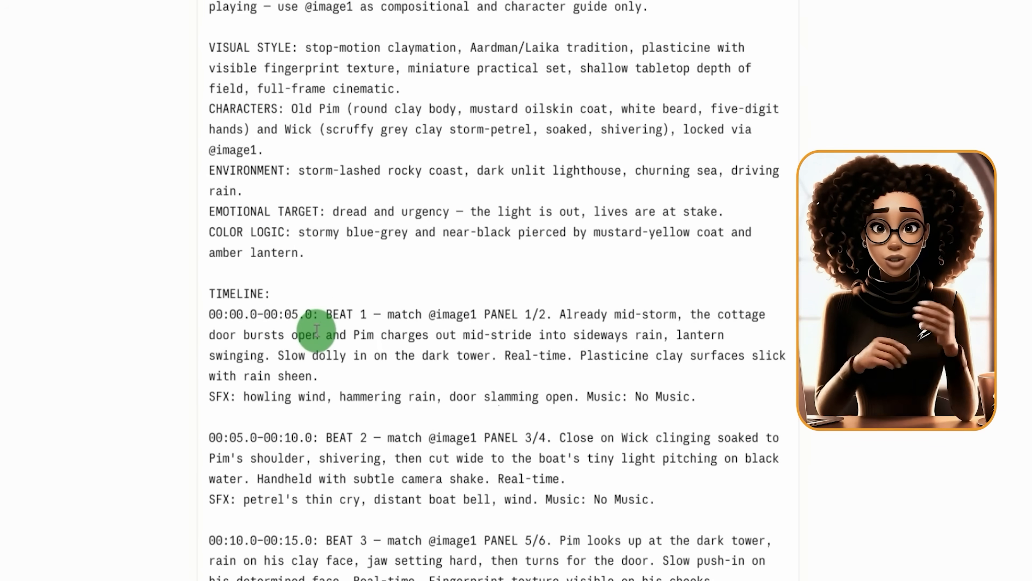
scroll(223, 433, down, 20)
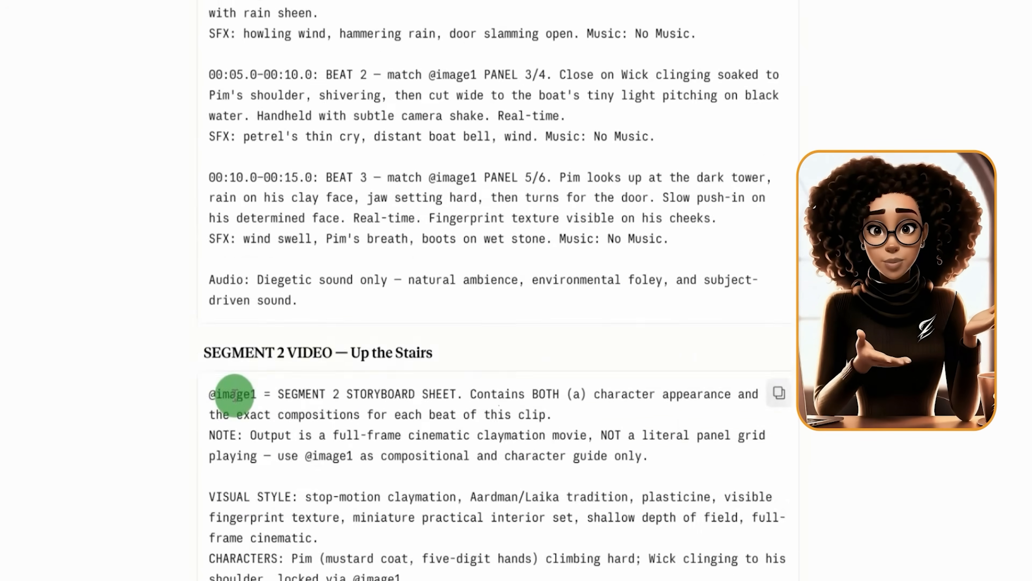
scroll(309, 403, down, 15)
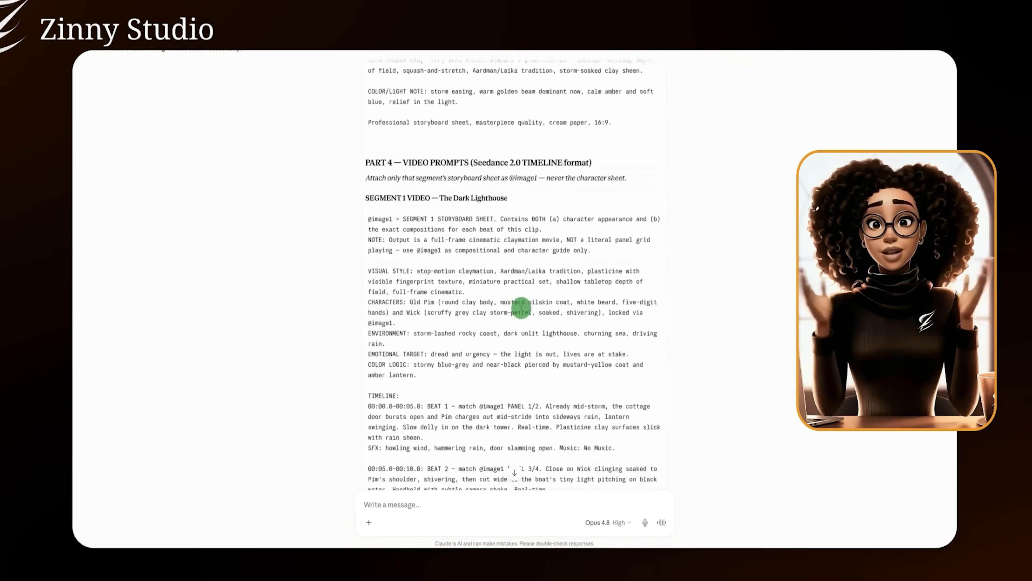
scroll(522, 308, up, 15)
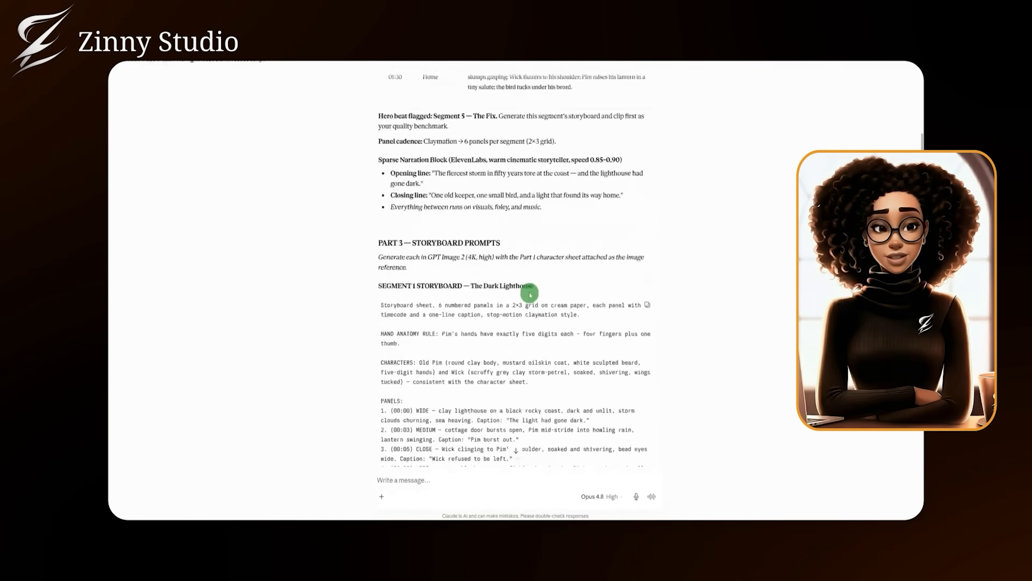
scroll(529, 293, up, 1)
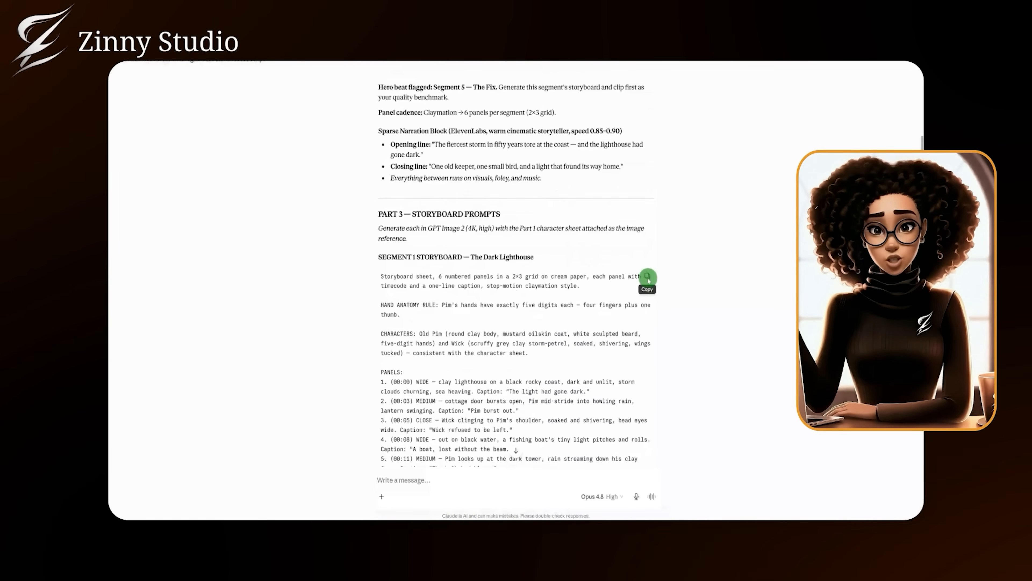
Step: Switch to Higgsfield's image generator and replace the old prompt and reference image with the Part 1 character sheet prompt
scroll(649, 278, up, 20)
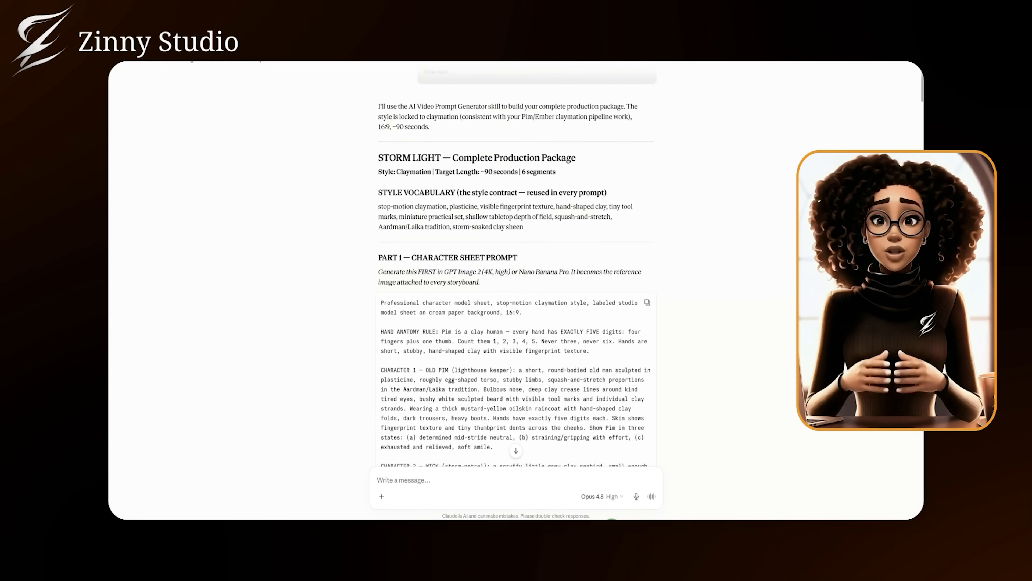
mouse_move(612, 527)
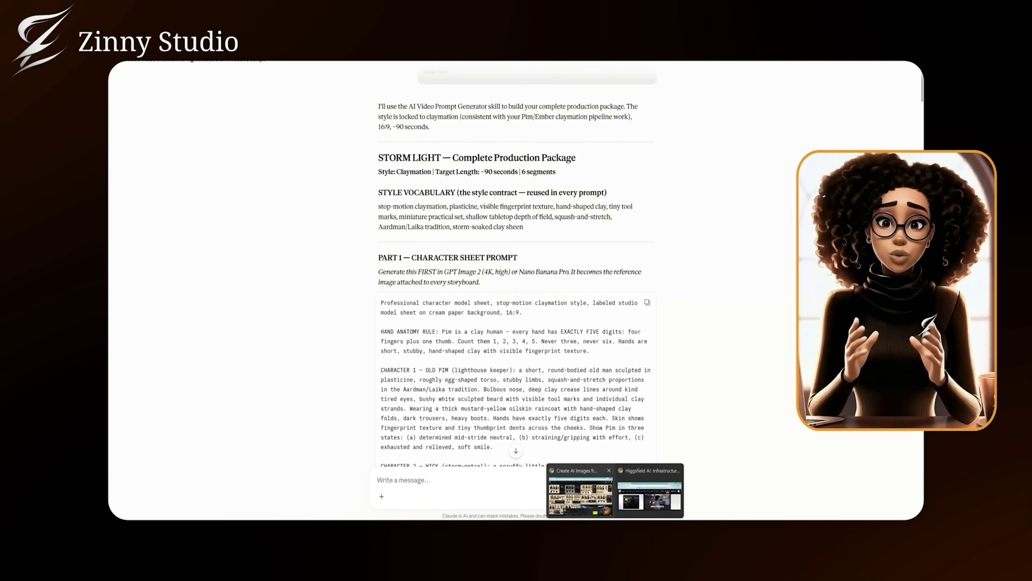
click(580, 494)
drag(396, 473, 302, 473)
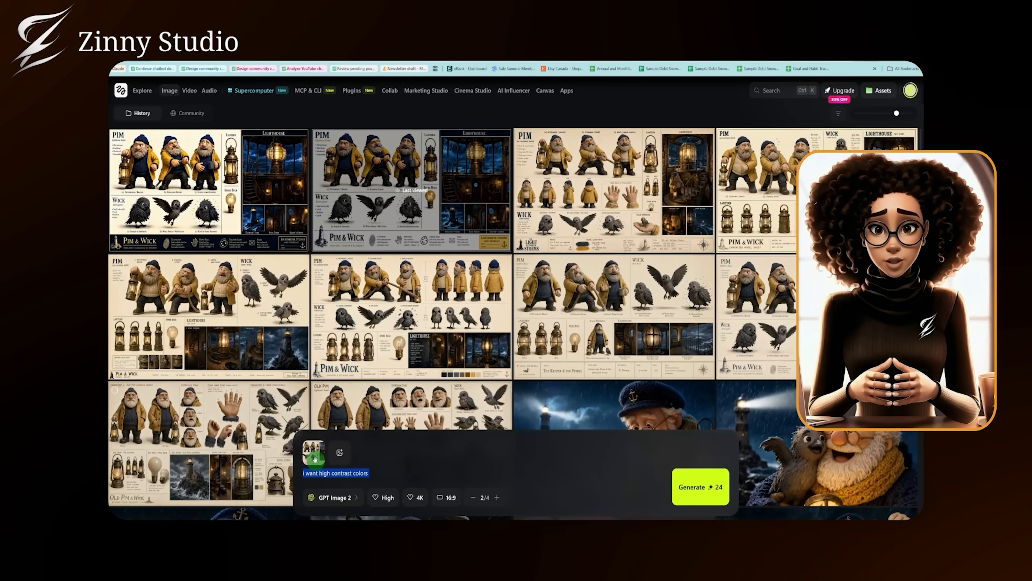
key(BackSpace)
click(325, 446)
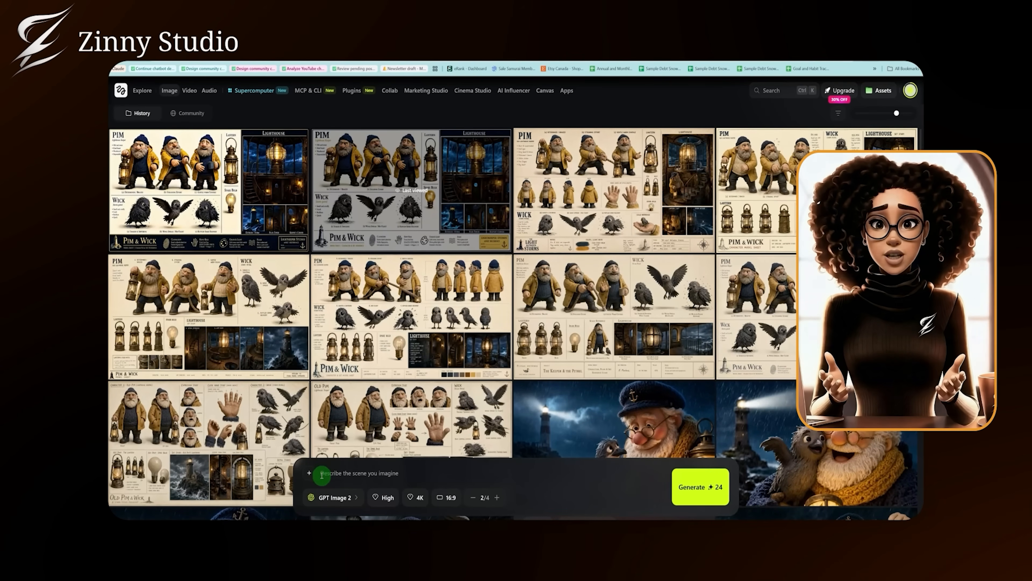
key(ctrl+v)
Step: Generate the character sheet with GPT Image 2 at 4K and open the new Pim & Wick model sheet
click(343, 498)
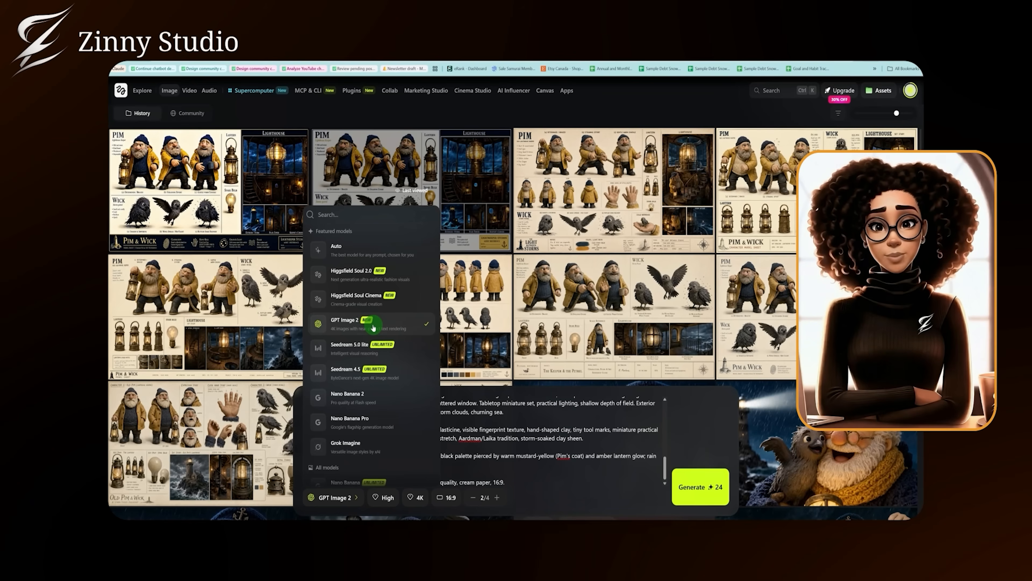
click(373, 328)
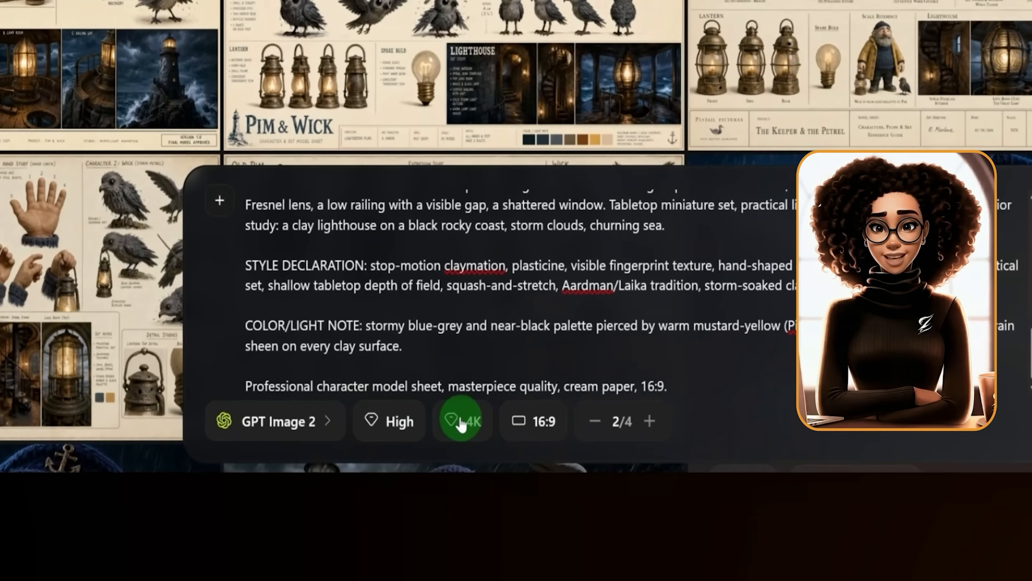
click(416, 497)
click(782, 370)
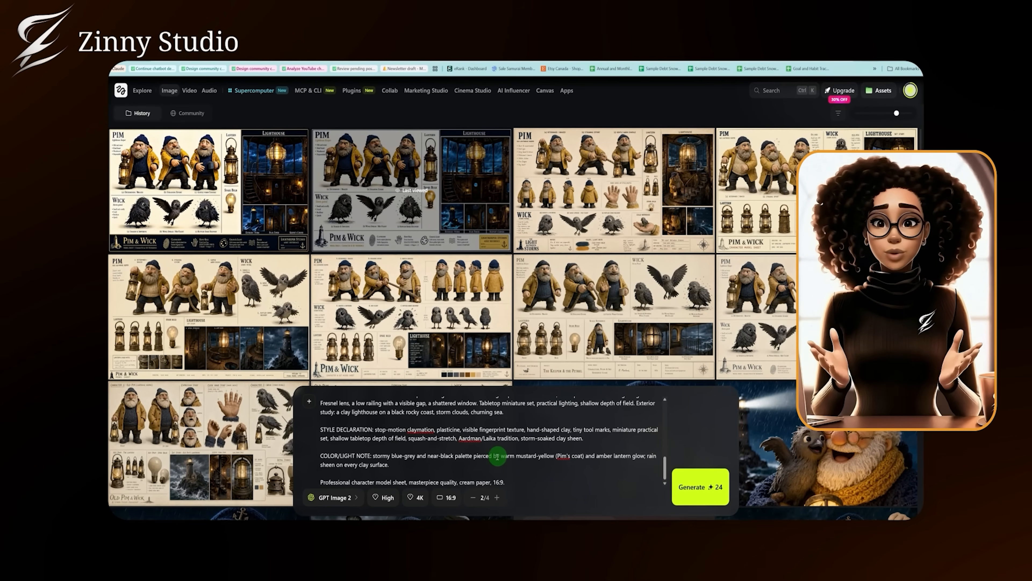
click(694, 488)
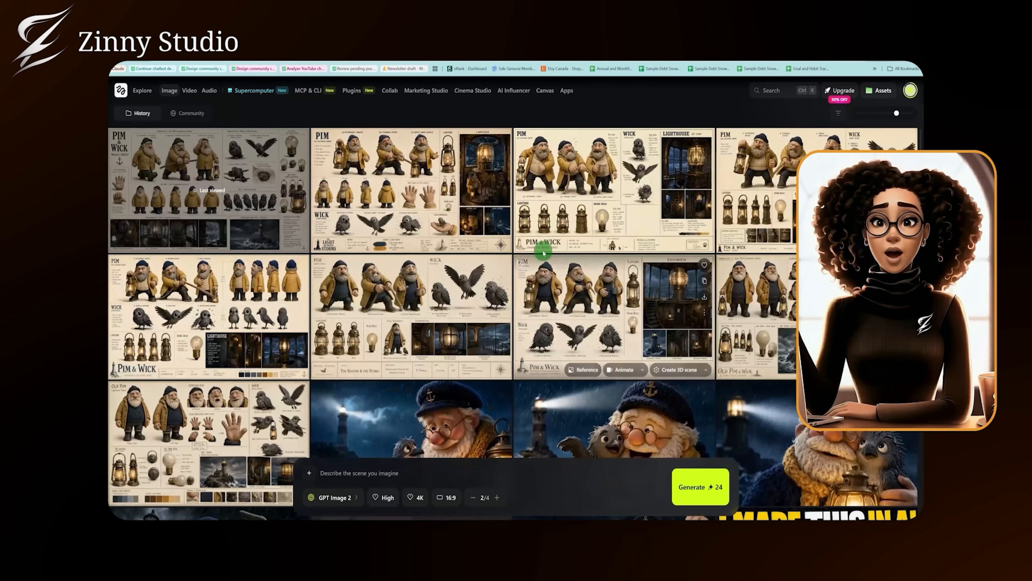
click(241, 191)
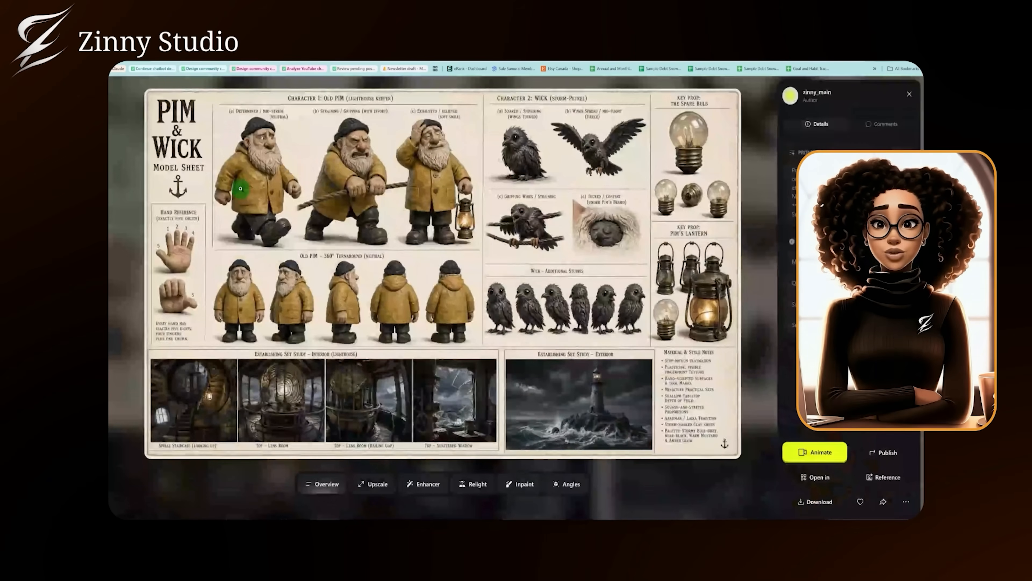
Step: Open the other generated Pim & Wick character sheets one after another and compare them at full size
click(750, 252)
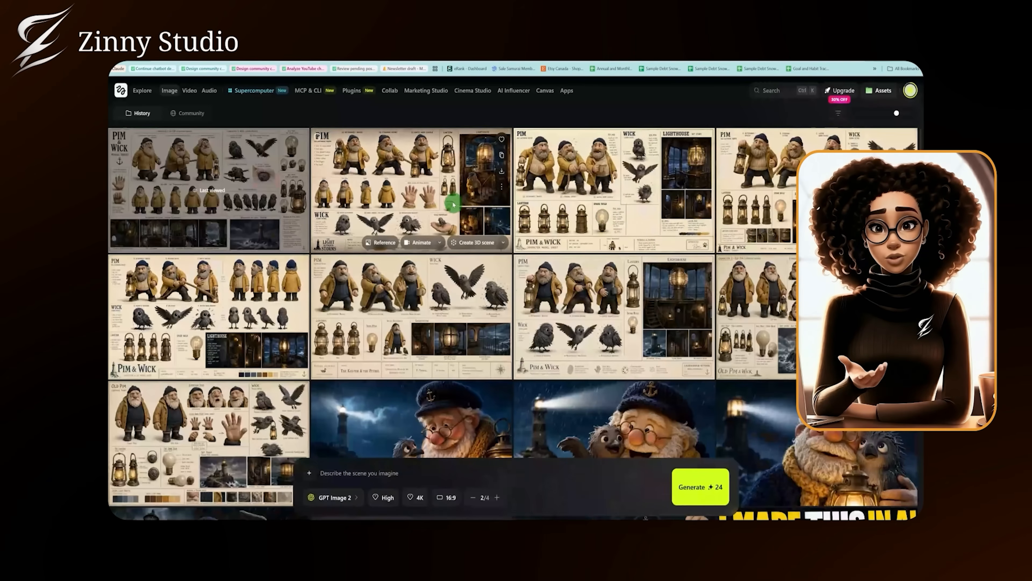
click(452, 201)
click(767, 227)
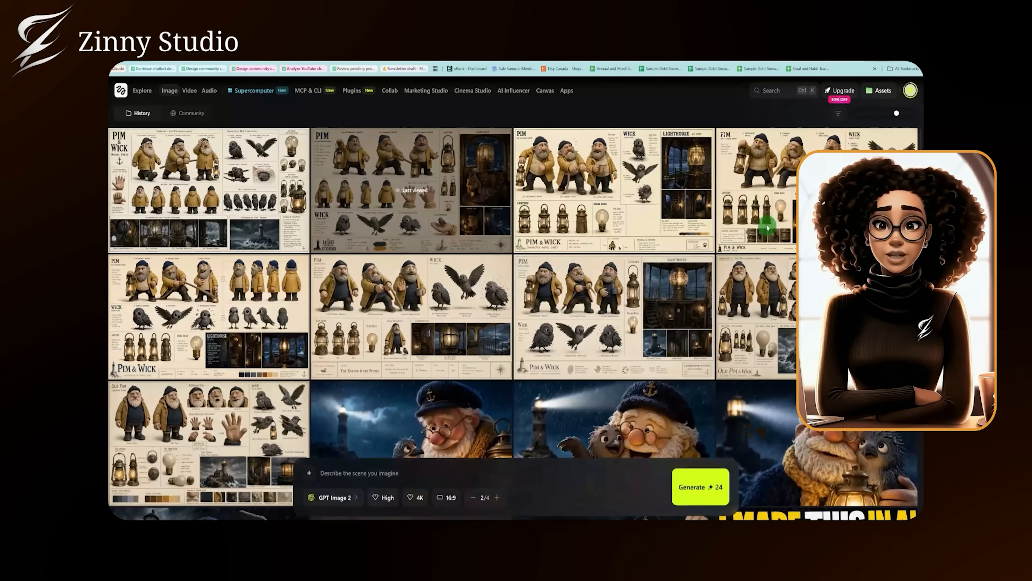
click(437, 213)
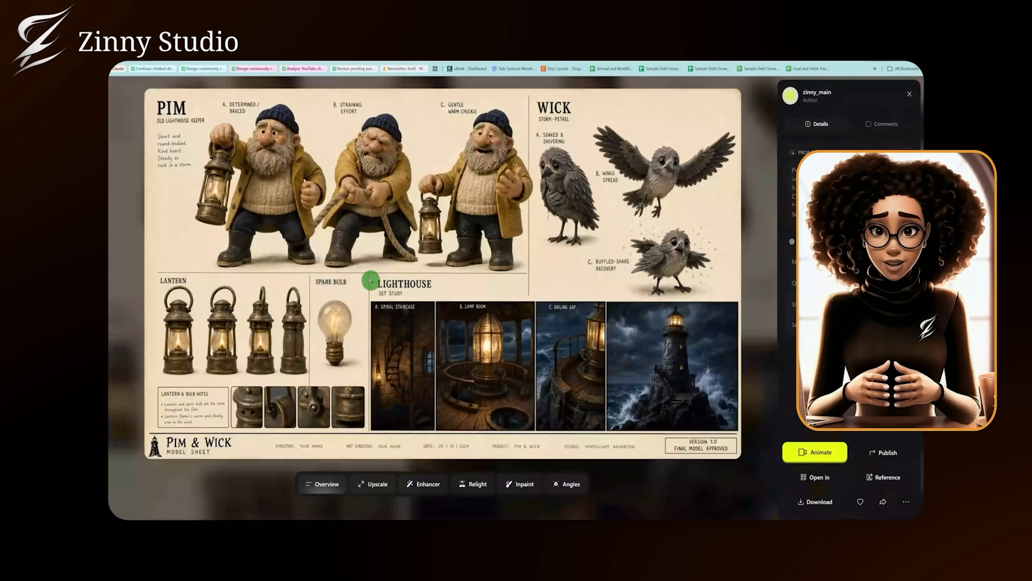
click(912, 95)
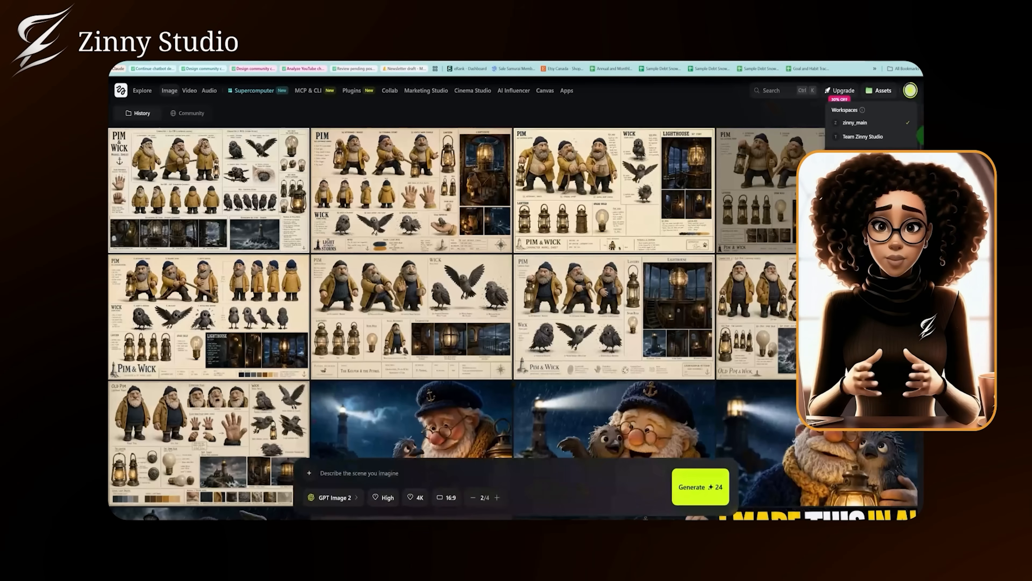
click(650, 185)
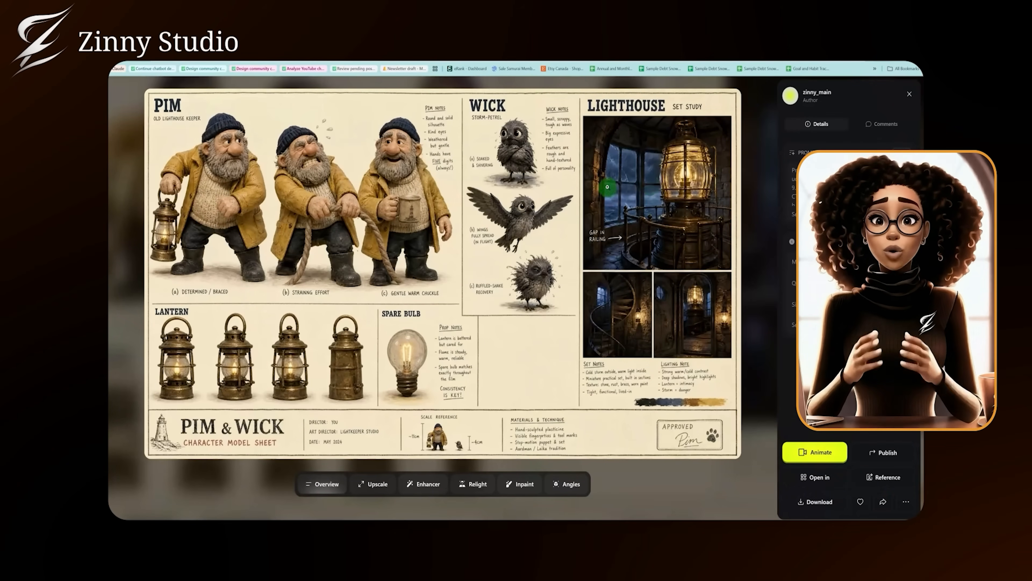
click(909, 94)
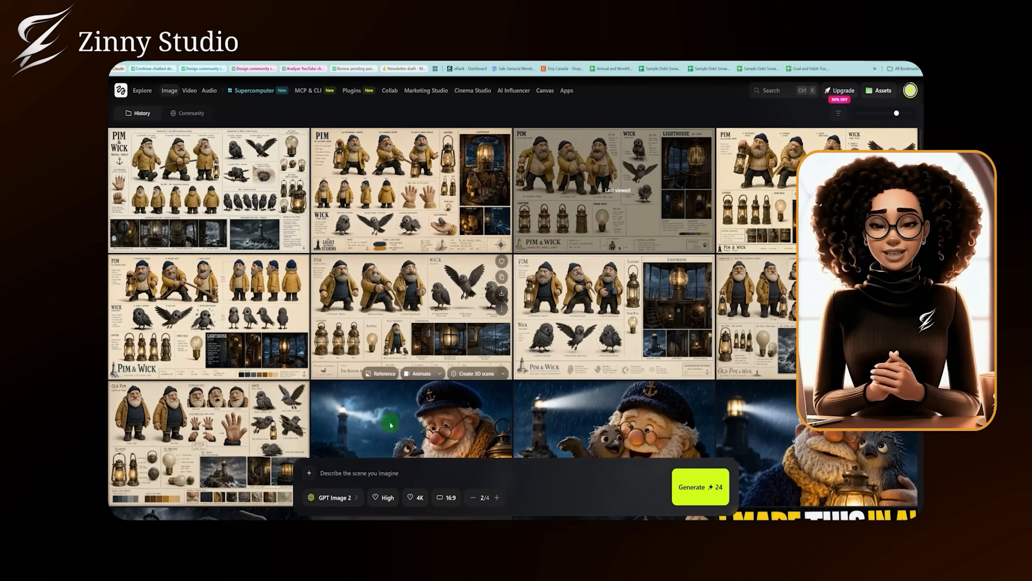
Step: Attach the last viewed Pim & Wick sheet as the image reference, then switch to Claude and copy the Segment 1 storyboard prompt
drag(577, 188, 588, 488)
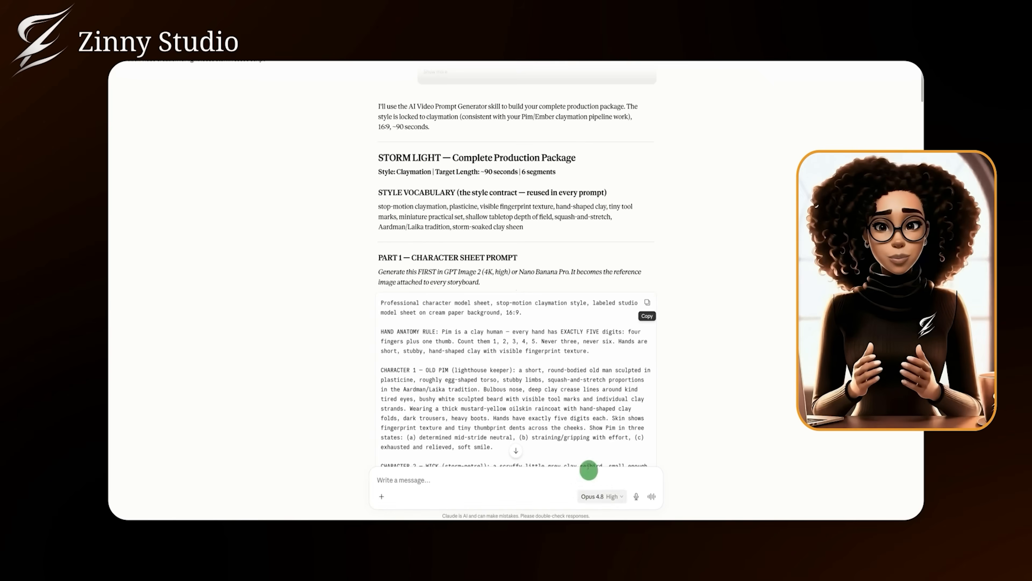
scroll(582, 406, down, 20)
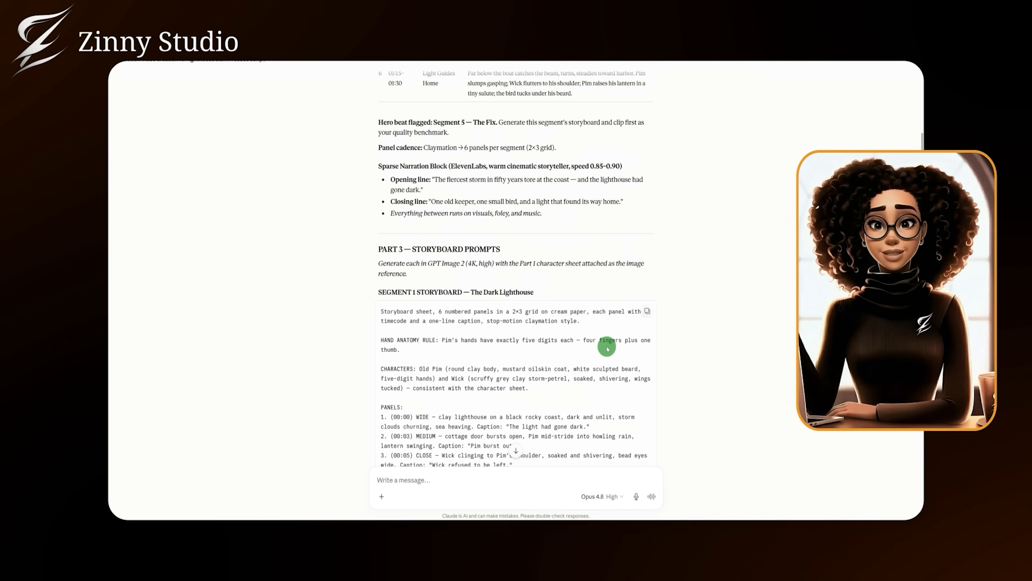
click(647, 311)
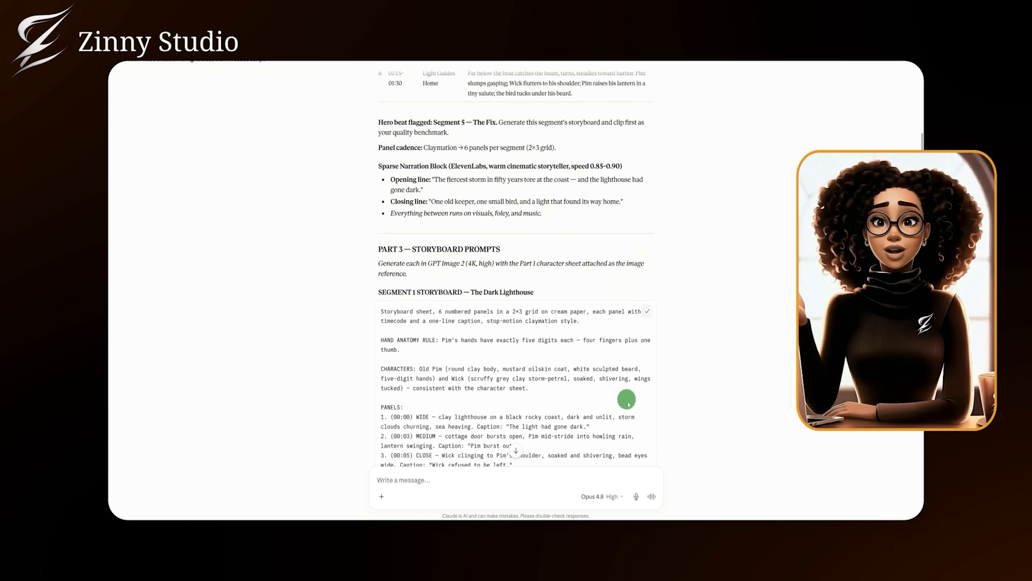
Step: Back in Higgsfield, paste the storyboard prompt, set the batch to one image and generate it with GPT Image 2 at 4K, 16:9
click(634, 476)
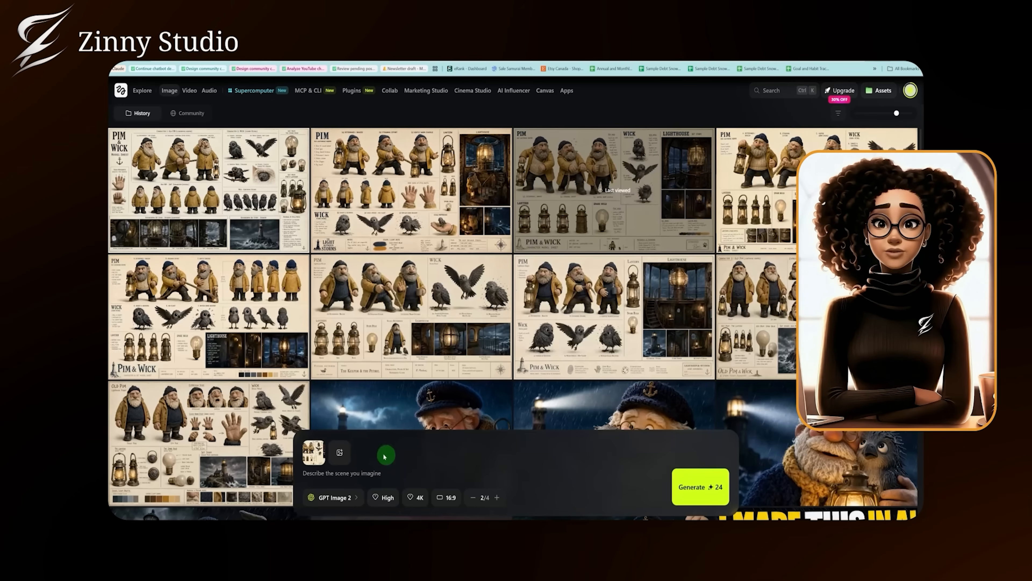
click(356, 471)
key(ctrl+v)
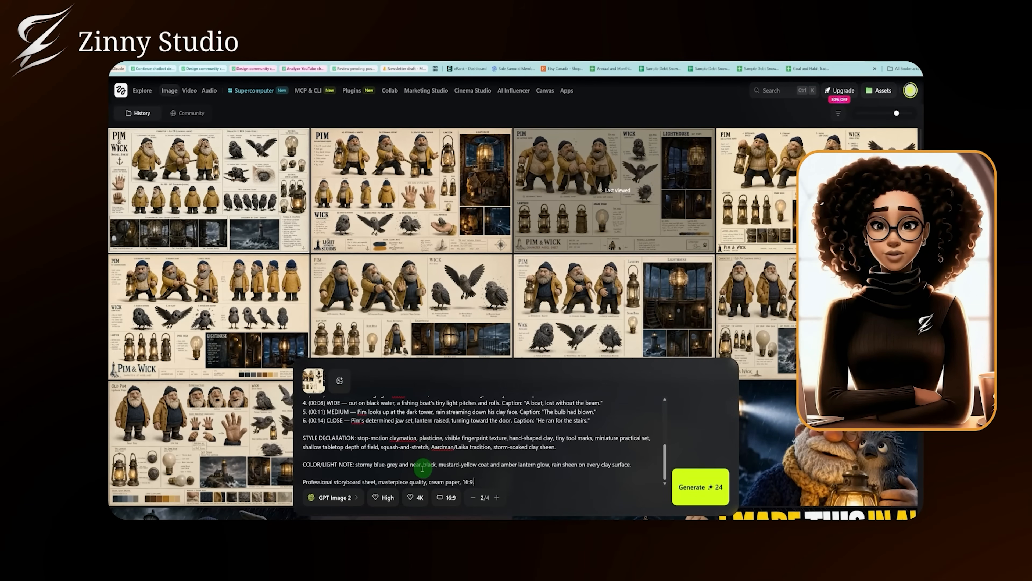
click(473, 497)
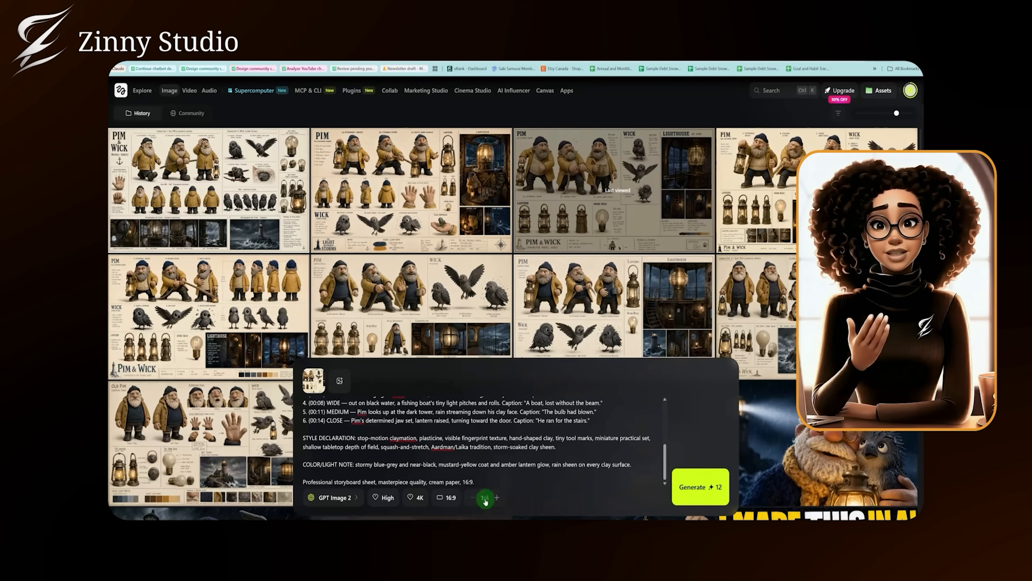
click(702, 490)
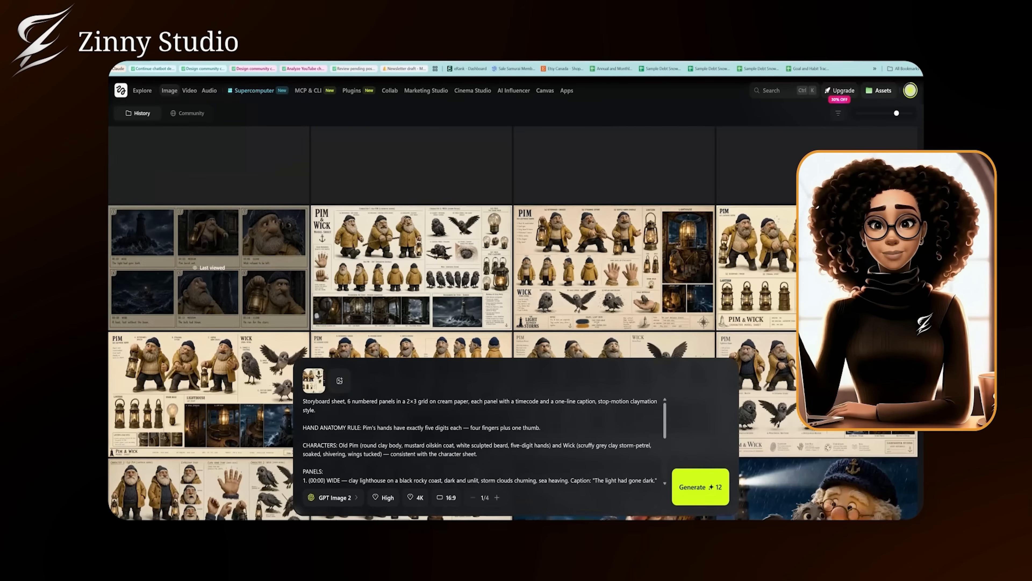
Step: Open the generated Segment 1 and Segment 2 storyboard sheets and check their panels, timecodes and captions
click(205, 270)
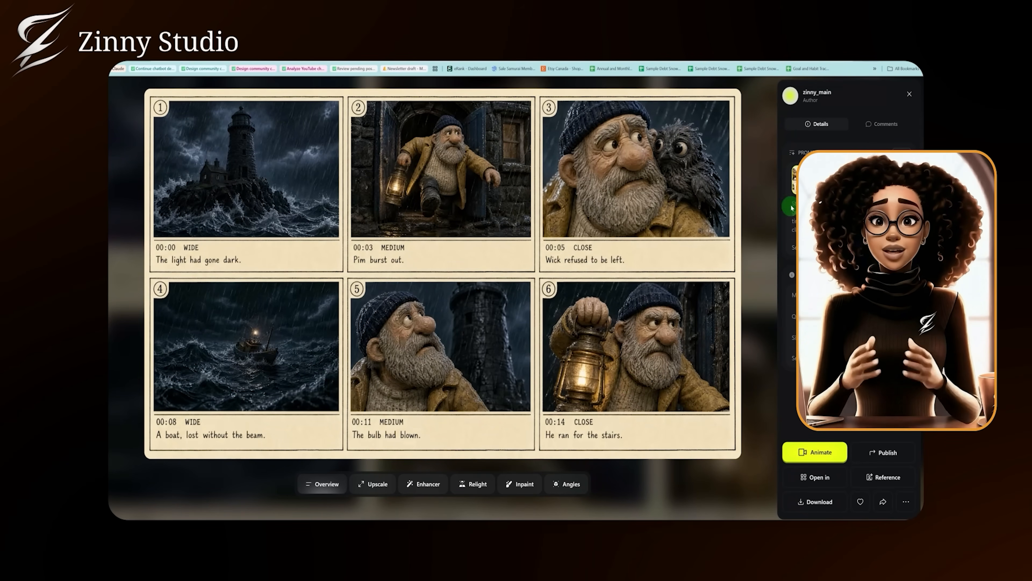
click(772, 185)
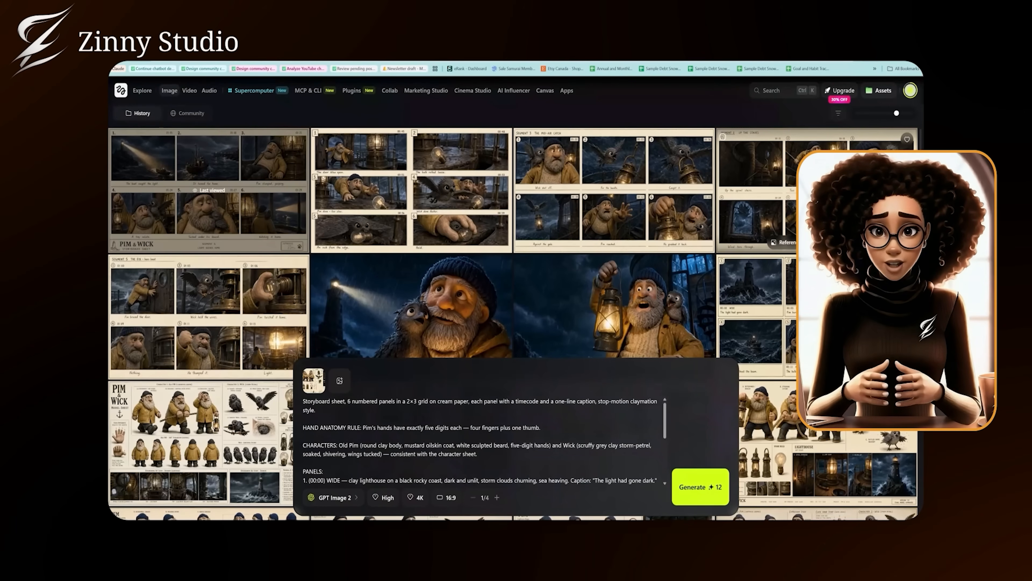
click(794, 190)
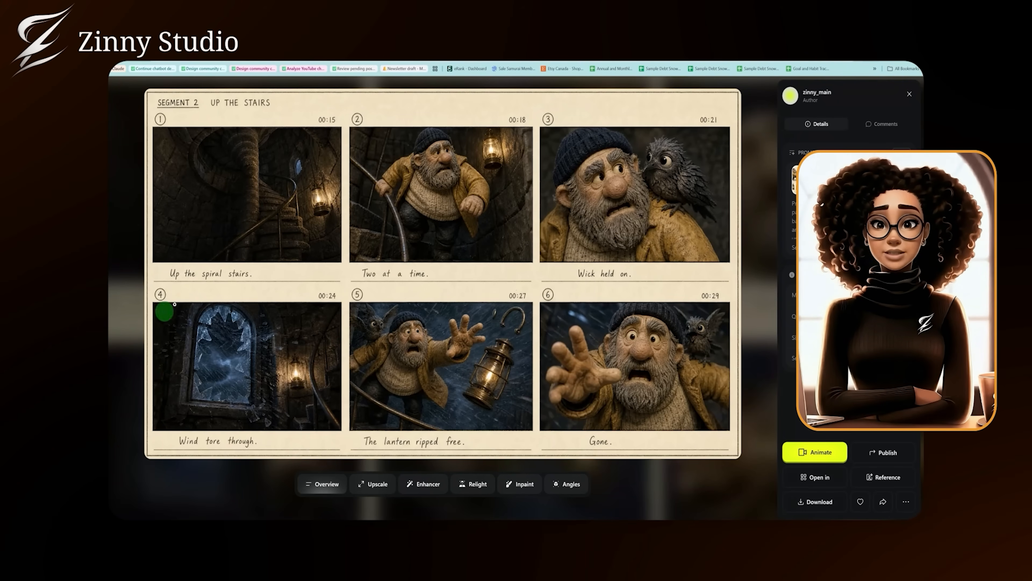
click(911, 95)
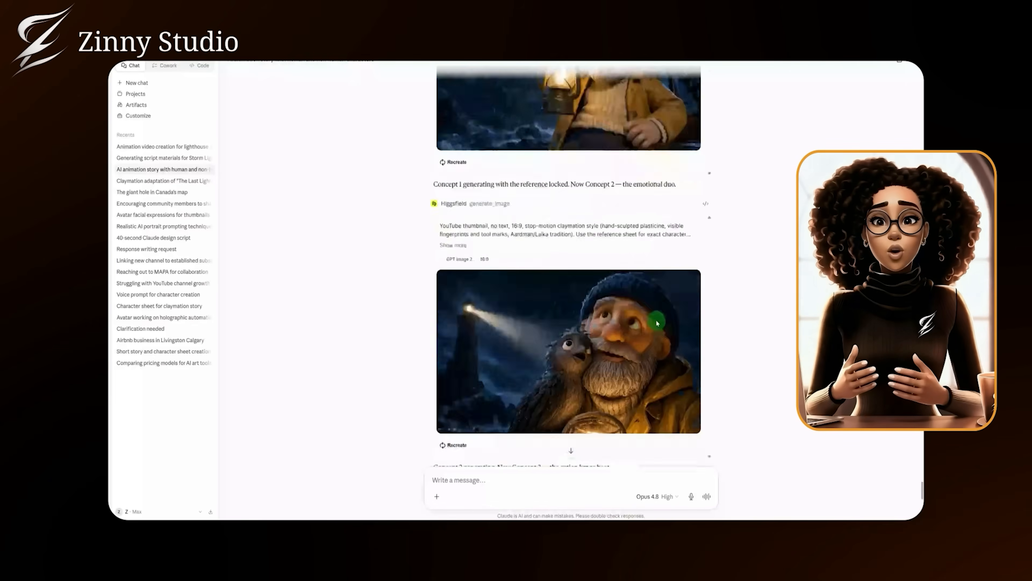
Step: In Claude, open the lighthouse animation video chat and copy the Segment 1 video prompt, The Dark Lighthouse, from Part 4
click(179, 147)
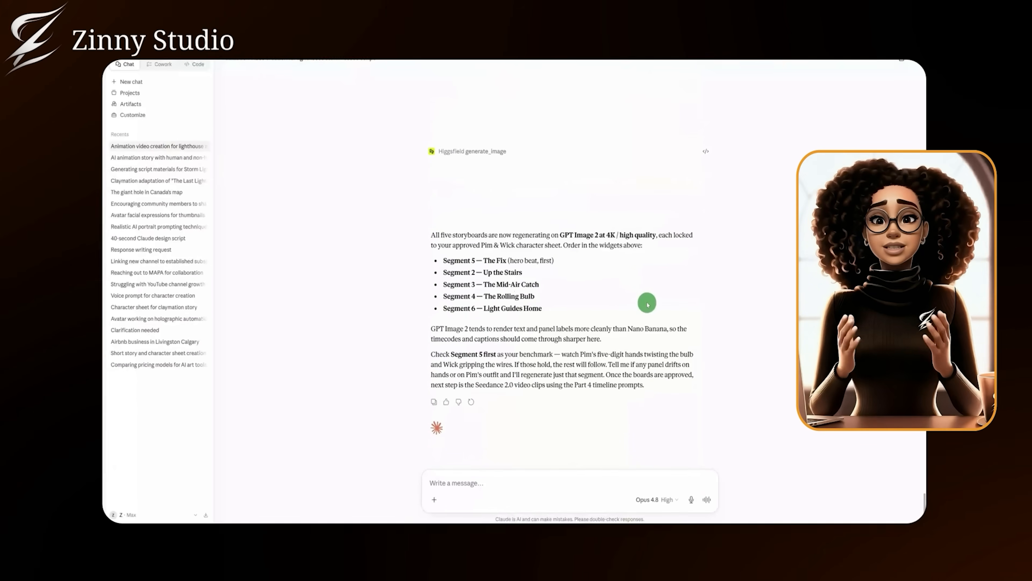
scroll(732, 254, up, 15)
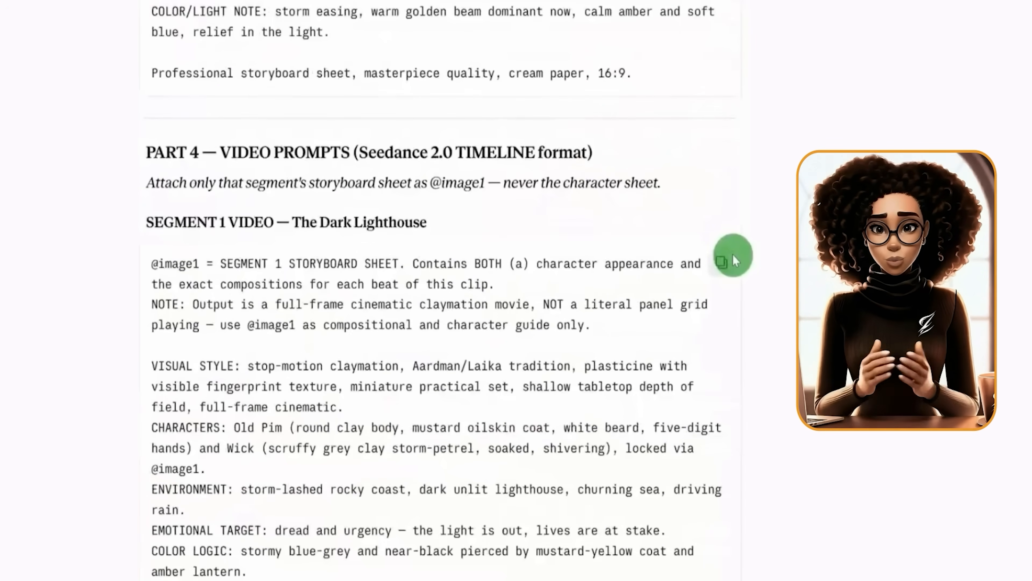
scroll(732, 254, up, 5)
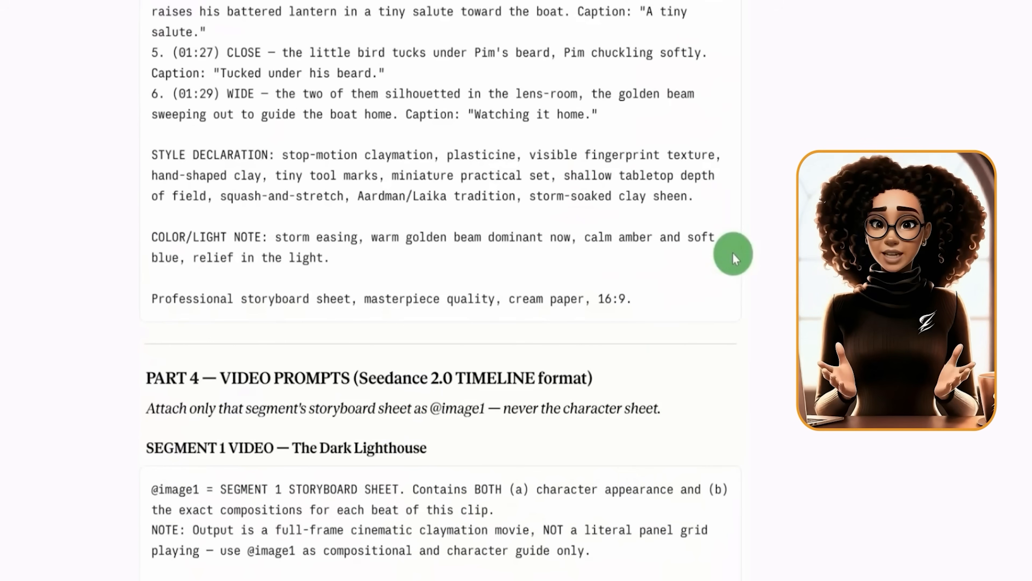
click(721, 488)
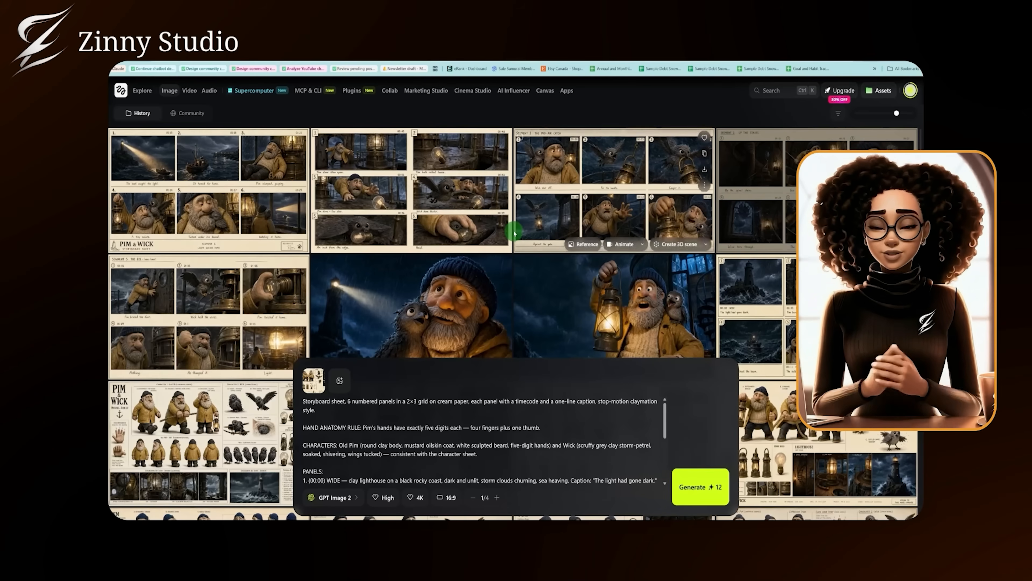
Step: Switch to Higgsfield's video generator and change the model to Seedance 2.0
scroll(723, 192, down, 2)
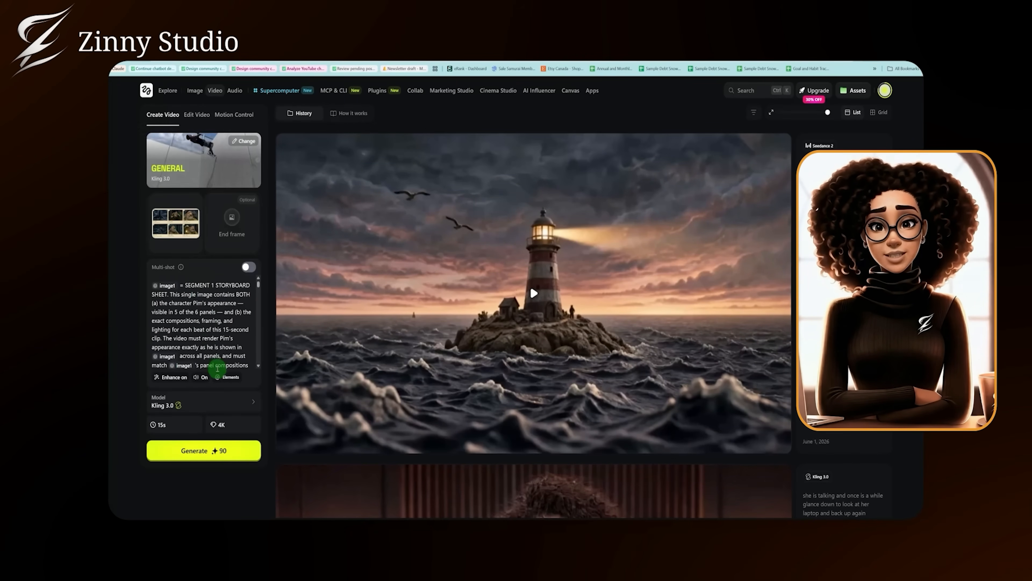
click(222, 401)
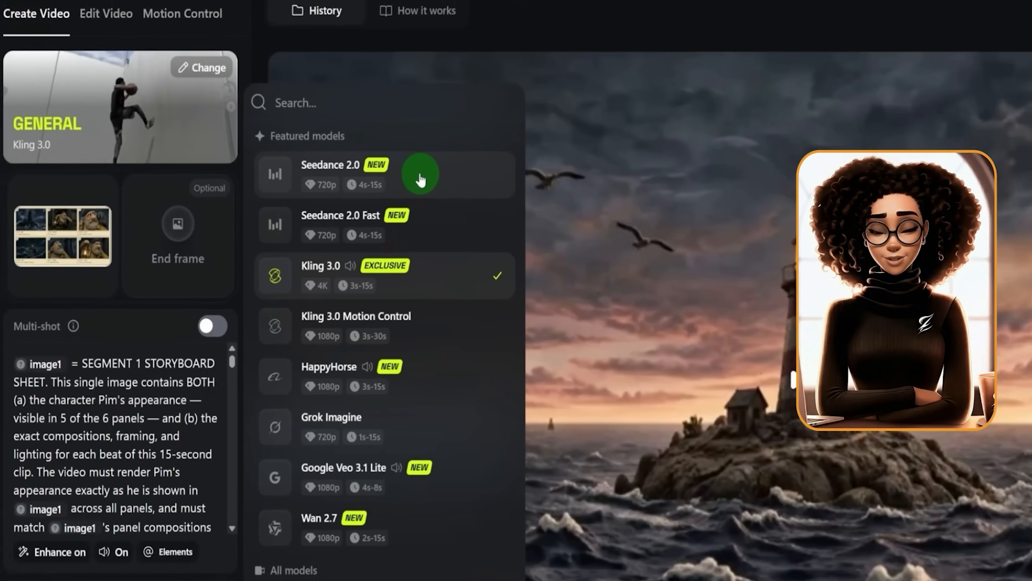
click(385, 163)
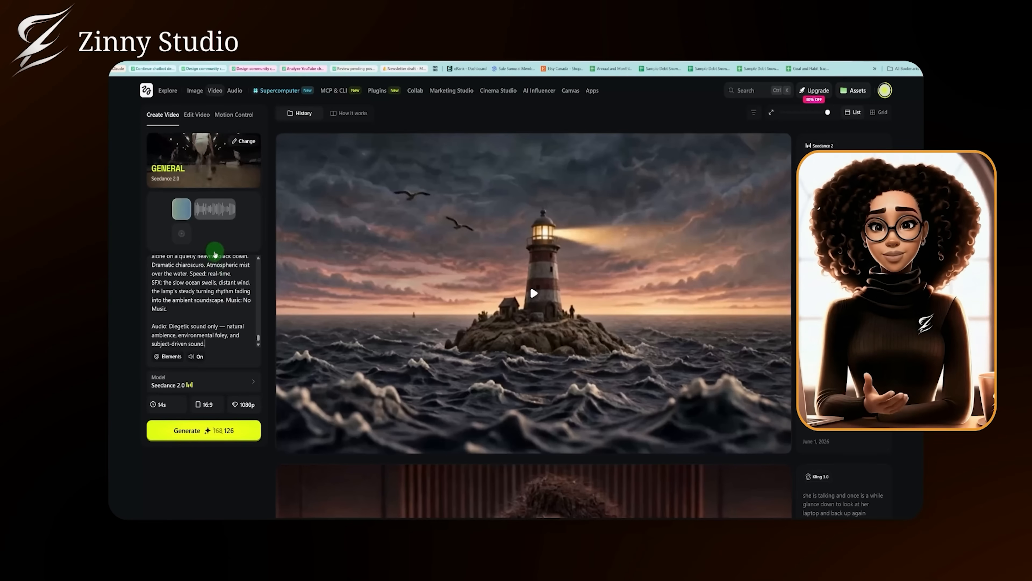
Step: Remove the old reference media and replace the old prompt with the copied Segment 1 video prompt
click(191, 201)
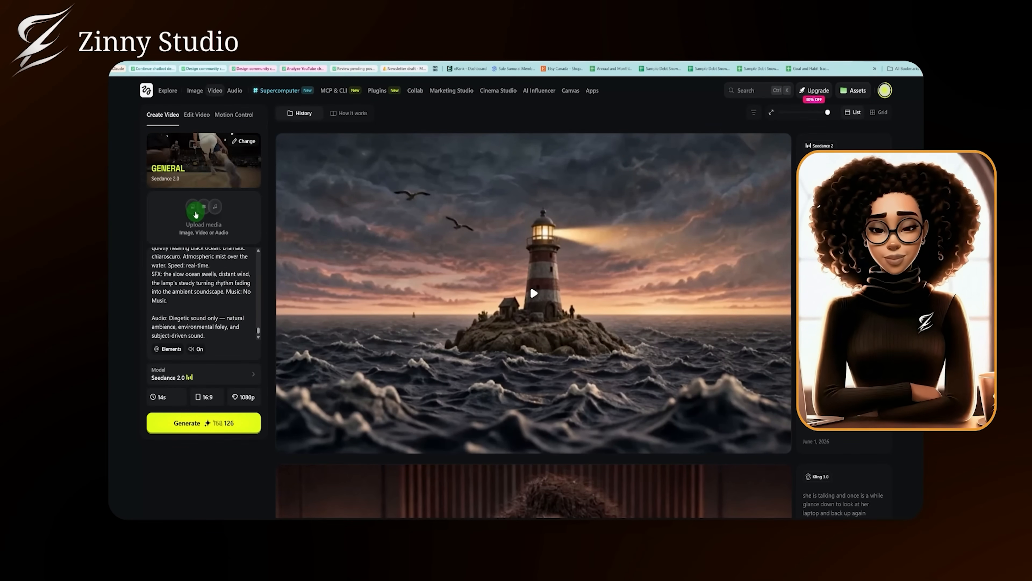
drag(212, 336, 134, 219)
key(BackSpace)
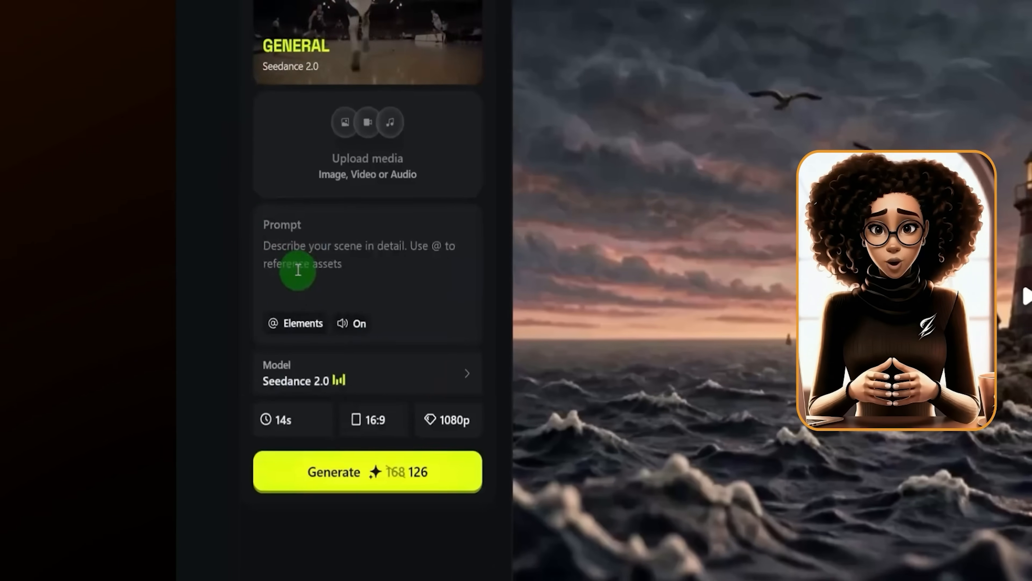
key(ctrl+v)
scroll(324, 297, up, 10)
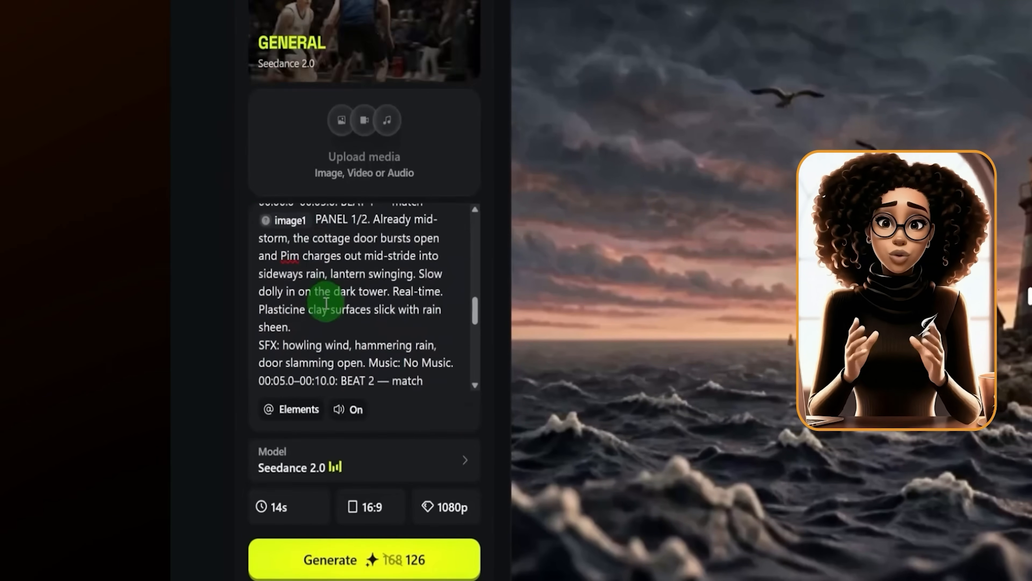
Step: Set the clip to 15 s, 16:9 and 1080p, and generate the Segment 1 video with its storyboard sheet attached
click(325, 510)
drag(473, 452, 502, 453)
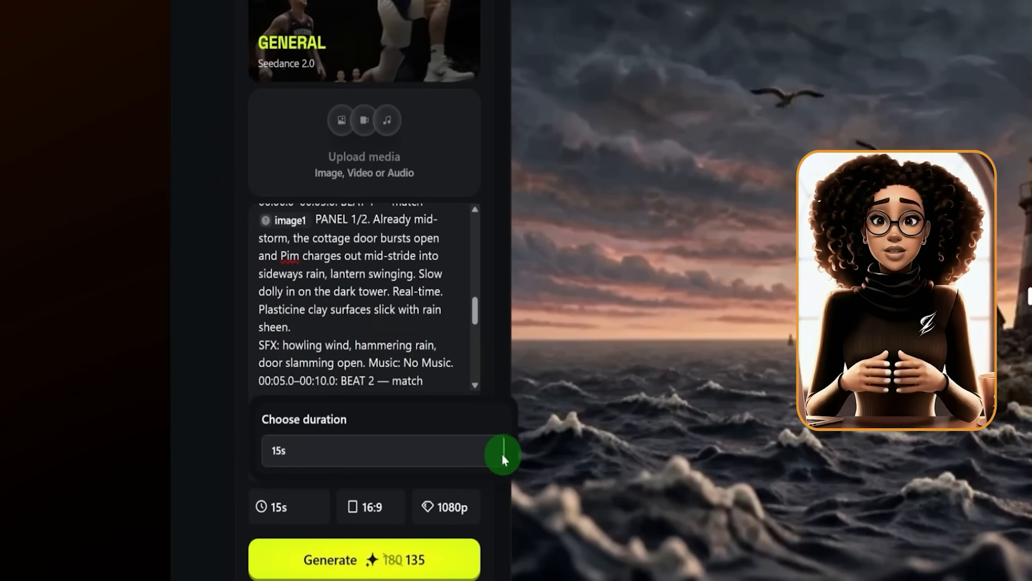
click(390, 508)
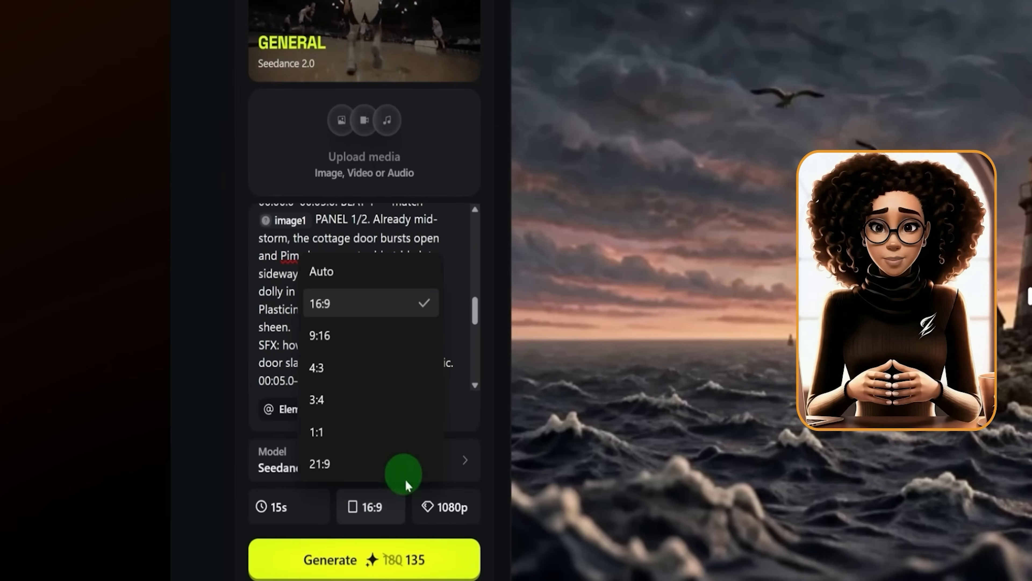
click(442, 511)
click(442, 510)
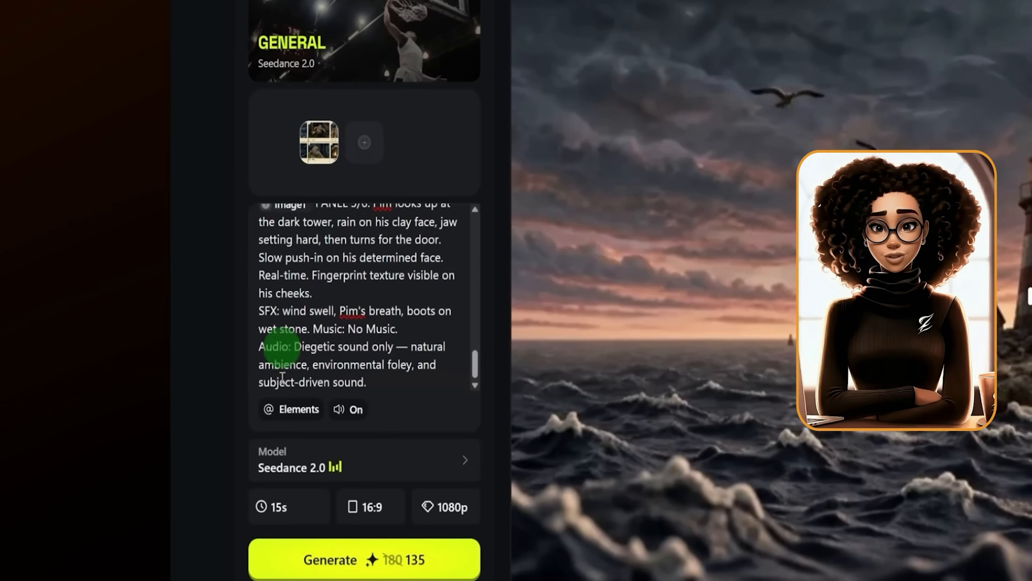
click(357, 564)
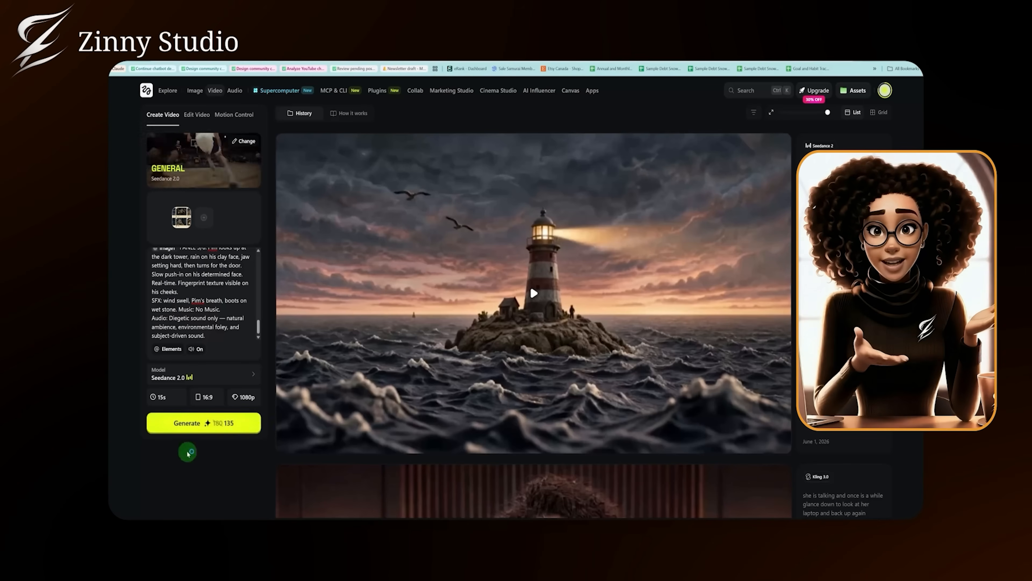
click(229, 425)
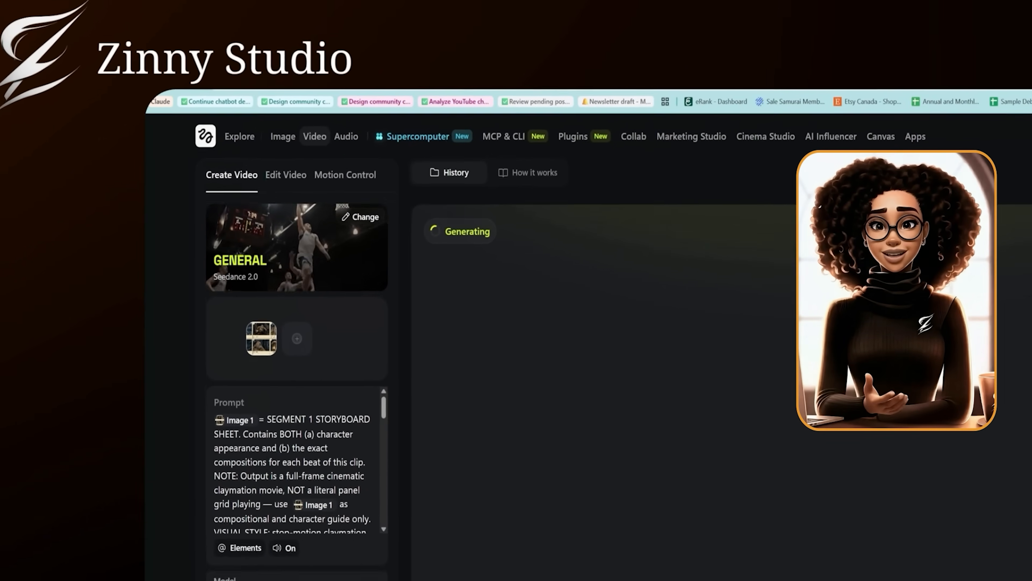
Step: Switch to Higgsfield's audio generator, set the voice preset to Cillian, and generate the storm narration voiceover
mouse_move(232, 93)
click(339, 134)
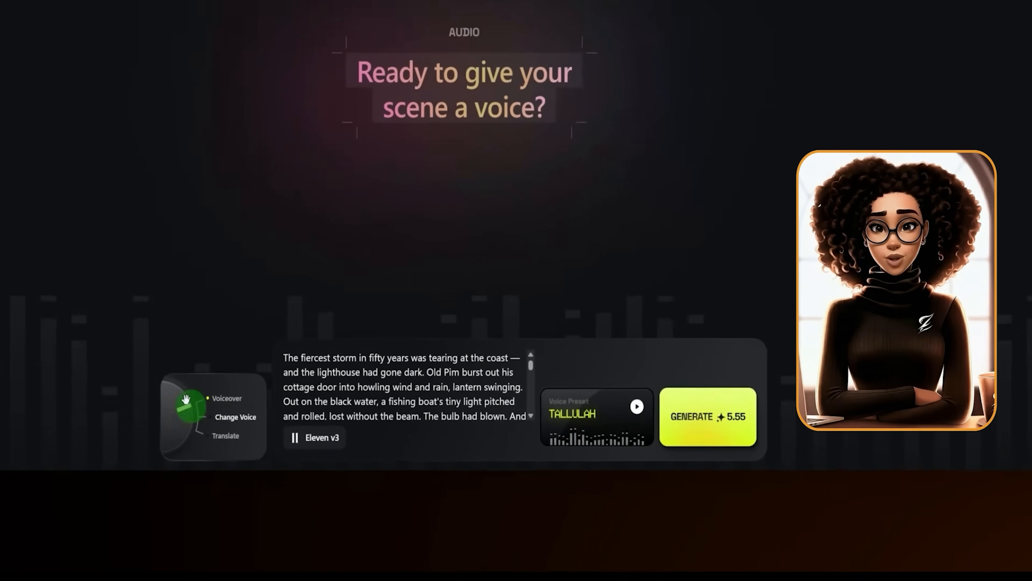
scroll(459, 421, down, 10)
scroll(452, 412, up, 10)
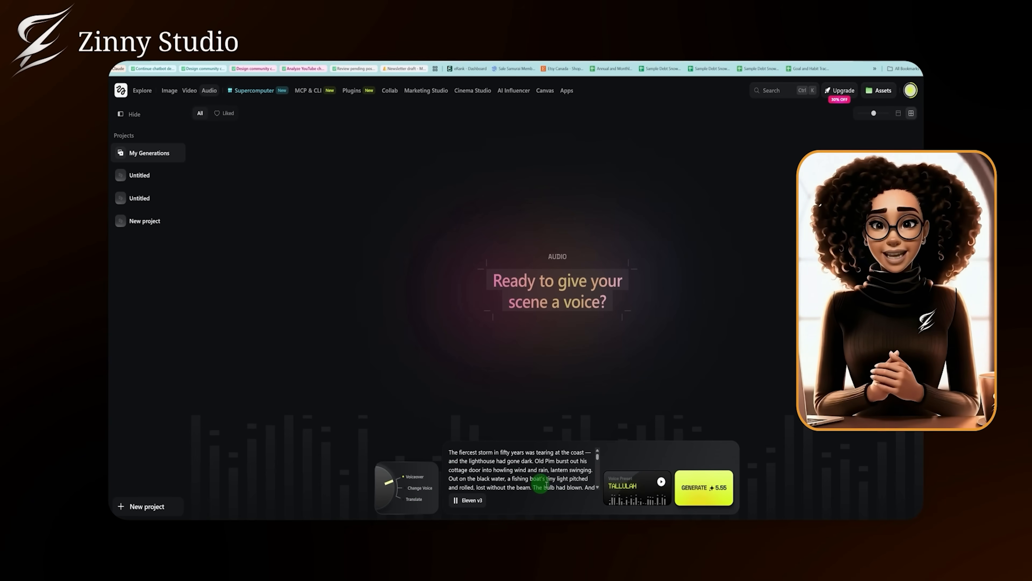
click(630, 487)
scroll(647, 343, down, 5)
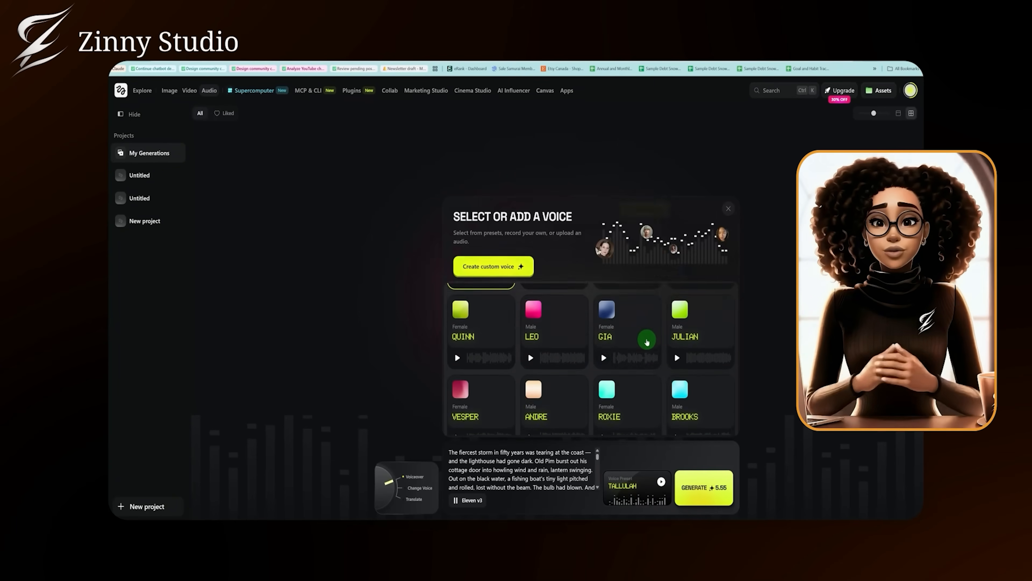
click(687, 416)
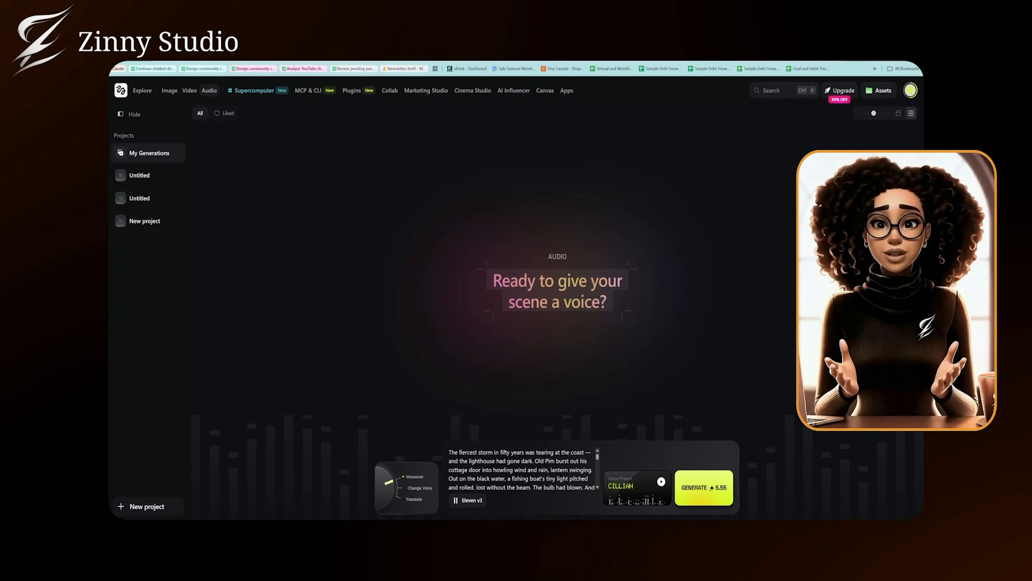
click(686, 489)
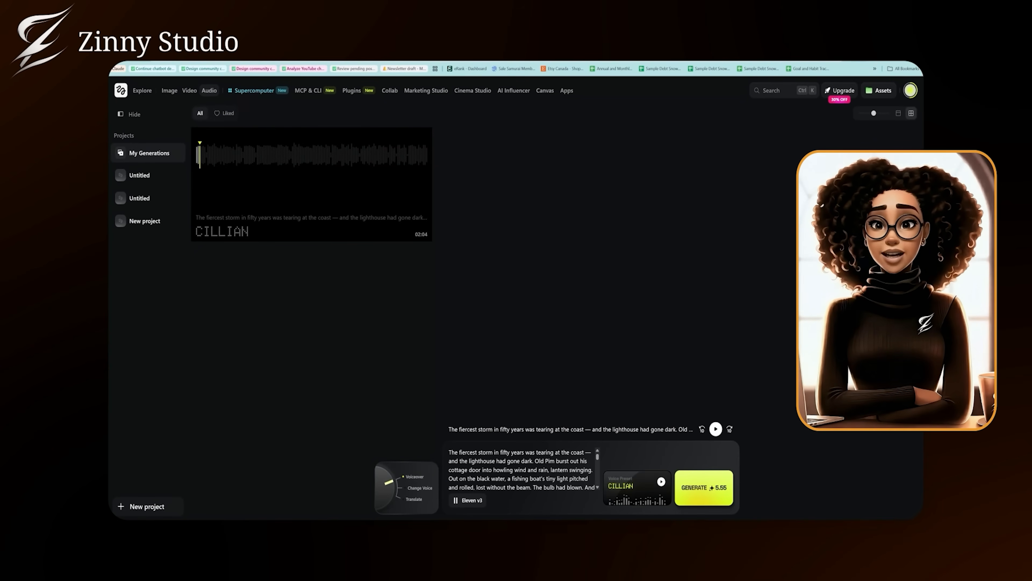
Step: Play back part of the generated Cillian narration and pause it
click(311, 185)
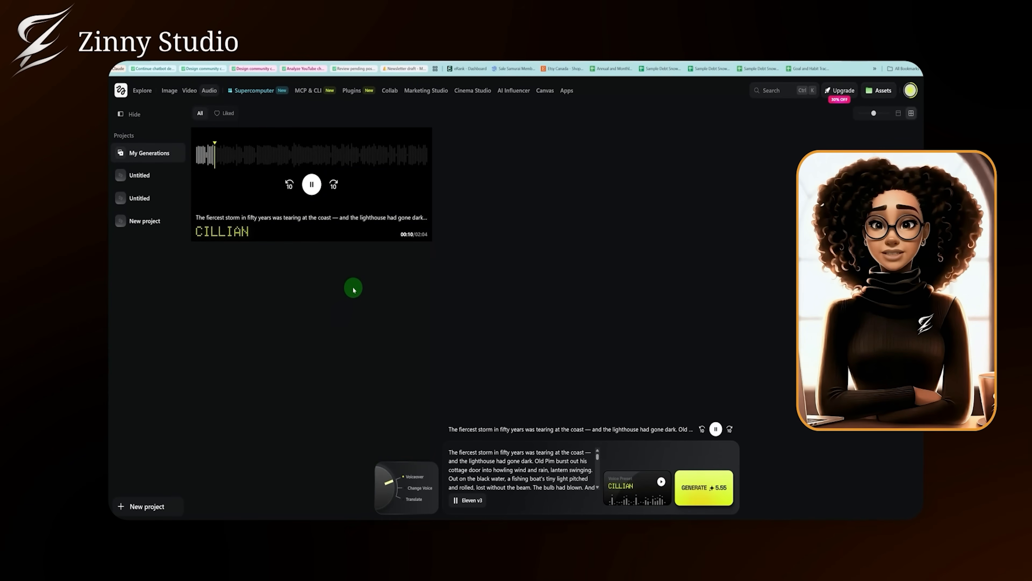
click(311, 184)
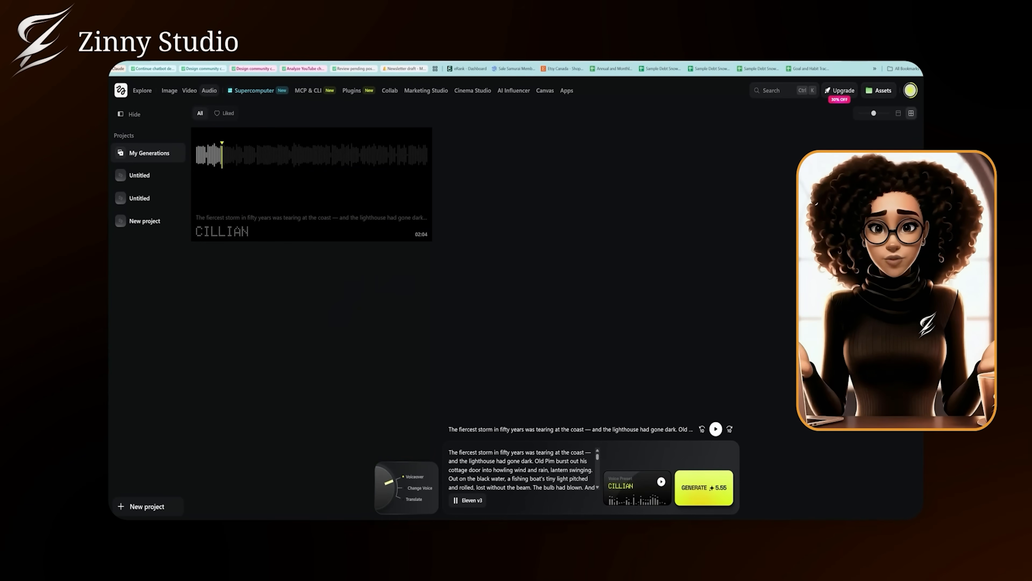
click(419, 166)
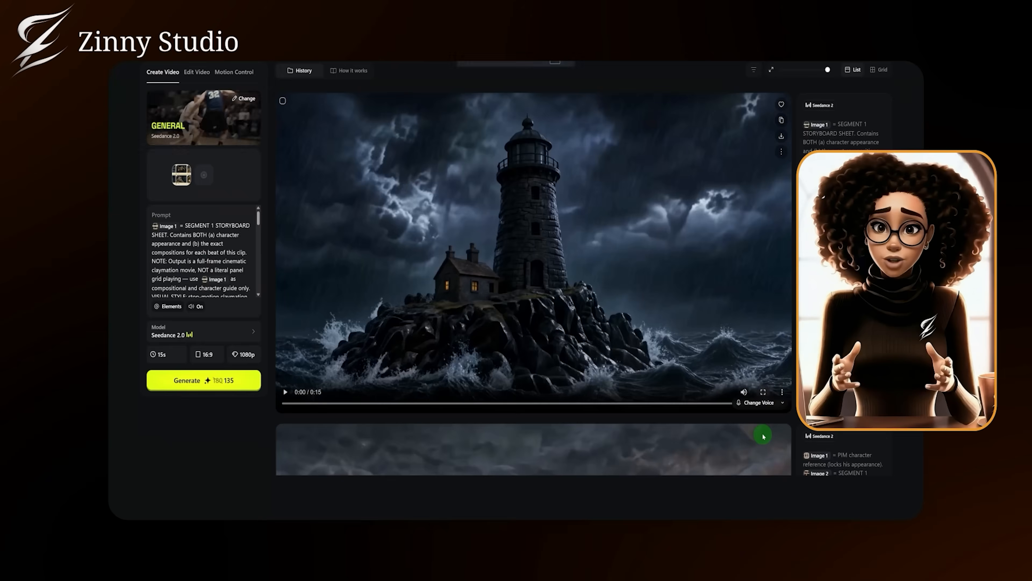
Step: Watch the generated lighthouse clip in full screen in the video history and look over the other finished segment clips
click(763, 435)
click(126, 514)
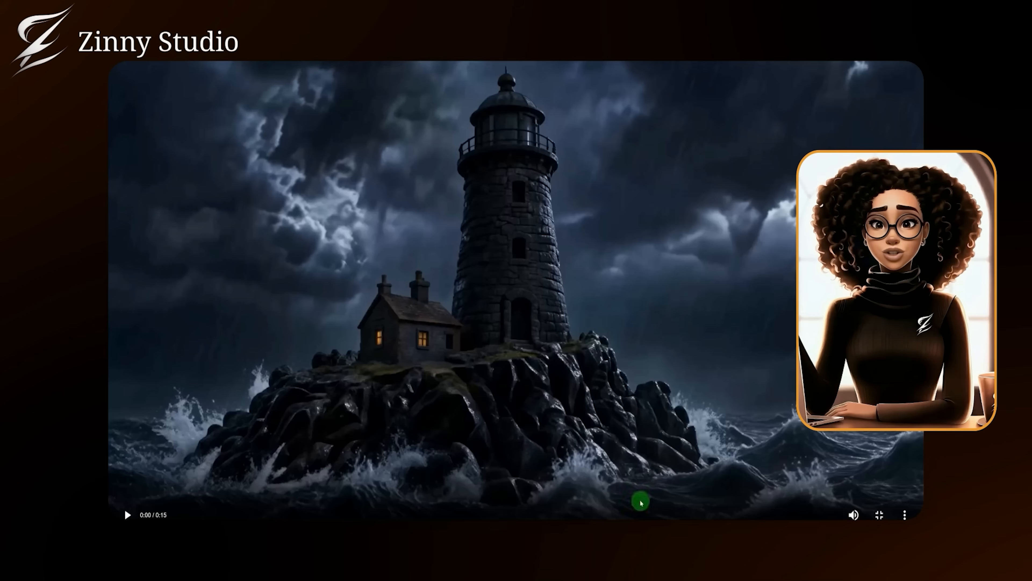
click(879, 514)
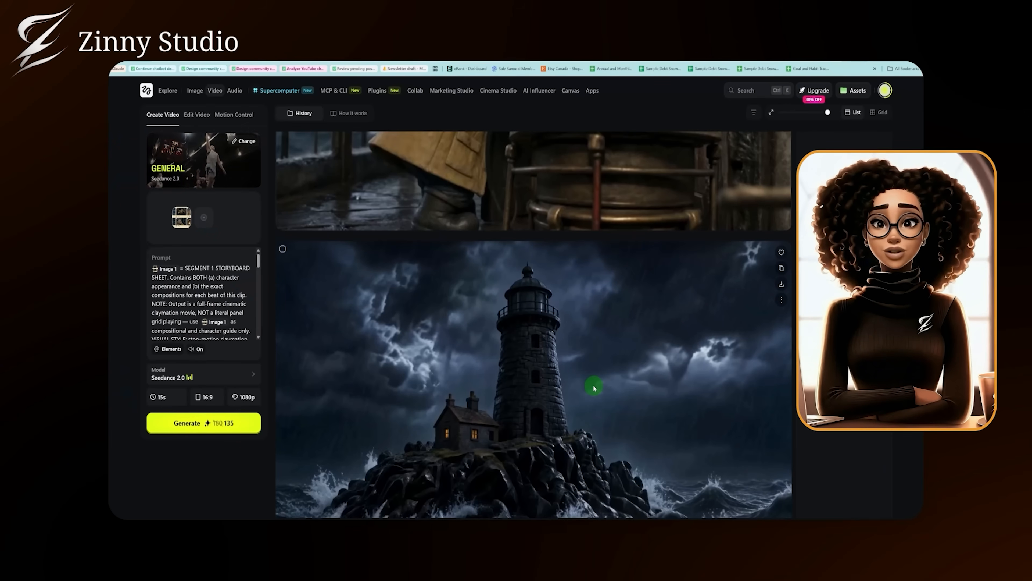
scroll(593, 388, up, 5)
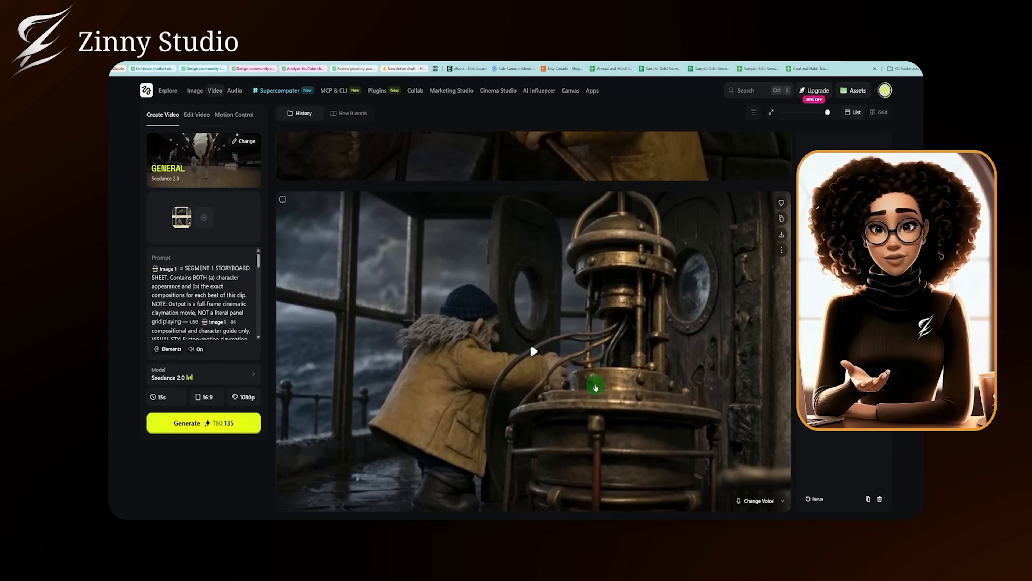
scroll(595, 388, up, 5)
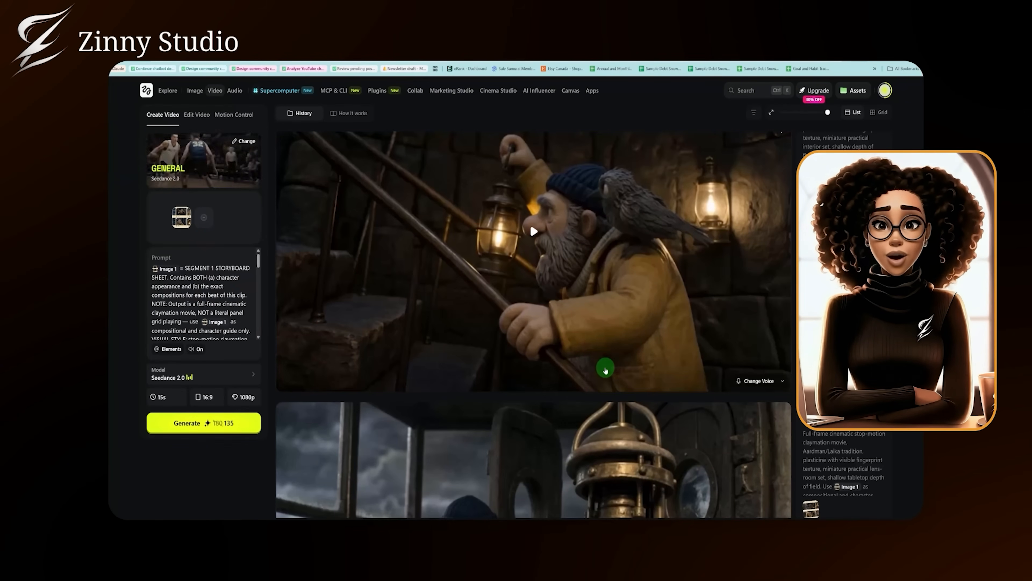
scroll(606, 369, up, 3)
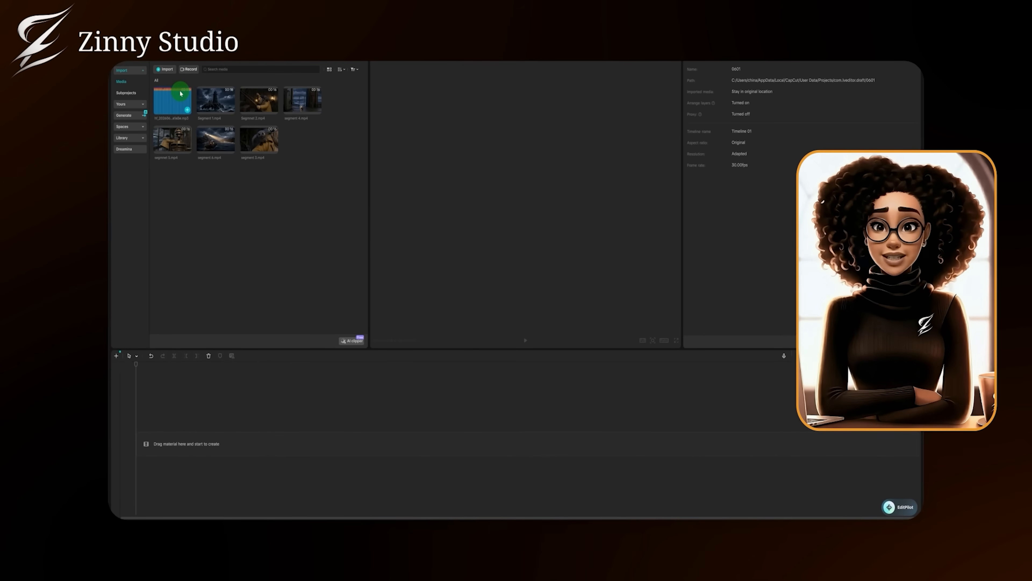
Step: In CapCut, place the narration audio and the Segment 1 video at the start of the timeline and enlarge the preview area
drag(166, 101, 170, 440)
drag(216, 93, 174, 448)
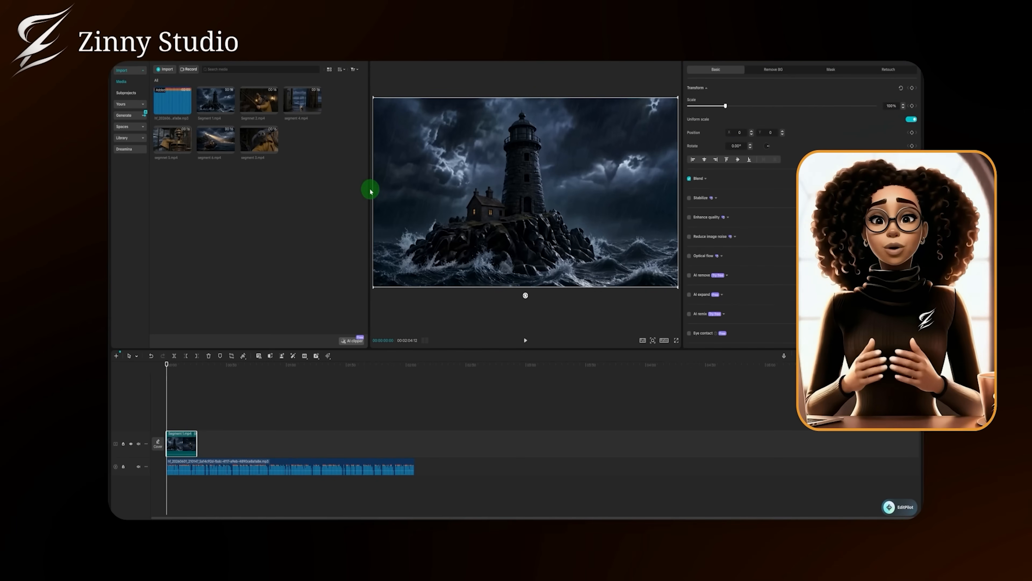
drag(369, 189, 308, 191)
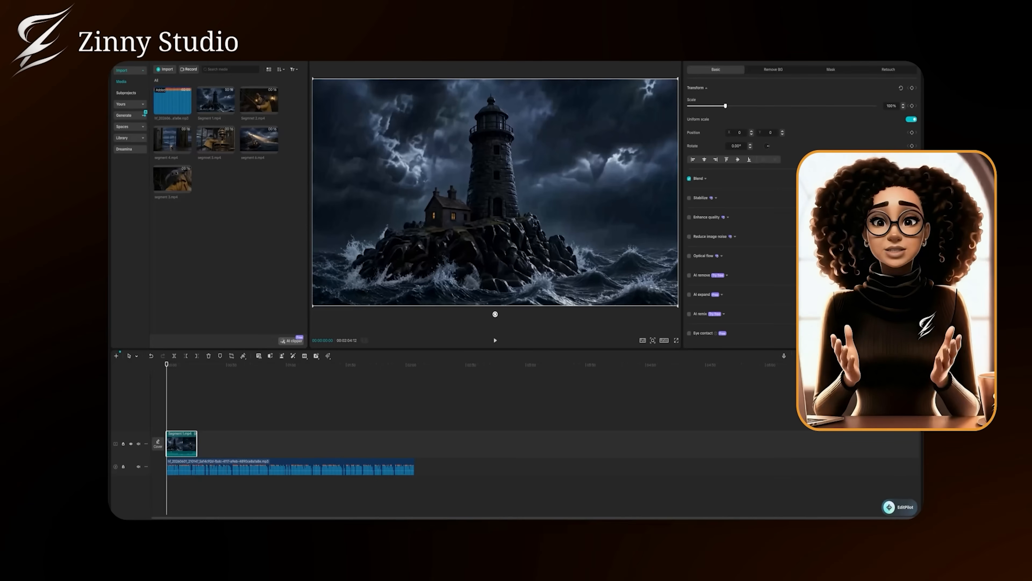
click(602, 323)
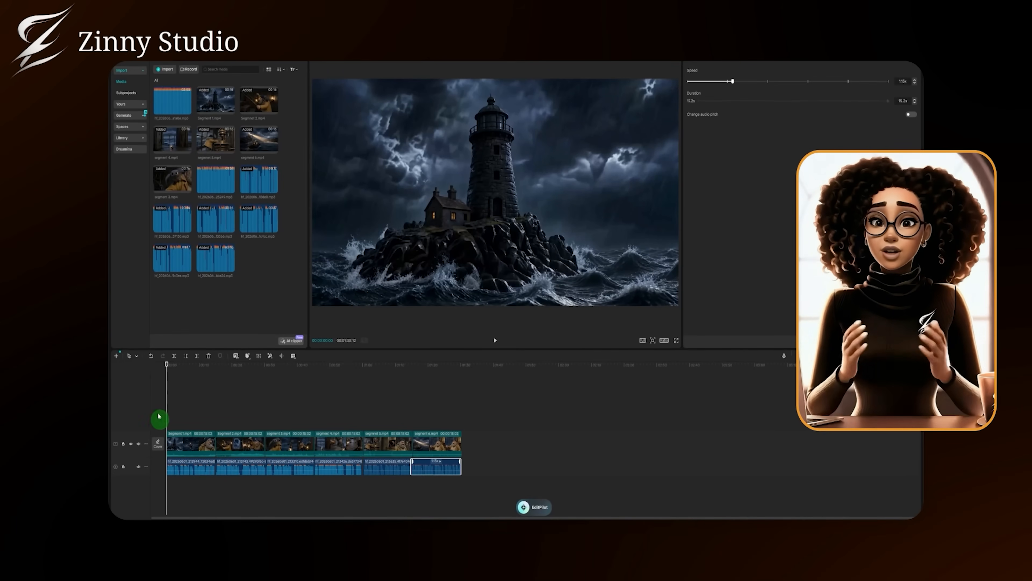
Step: Scrub through the assembled timeline to review the six video segments against their narration clips
drag(159, 416, 226, 399)
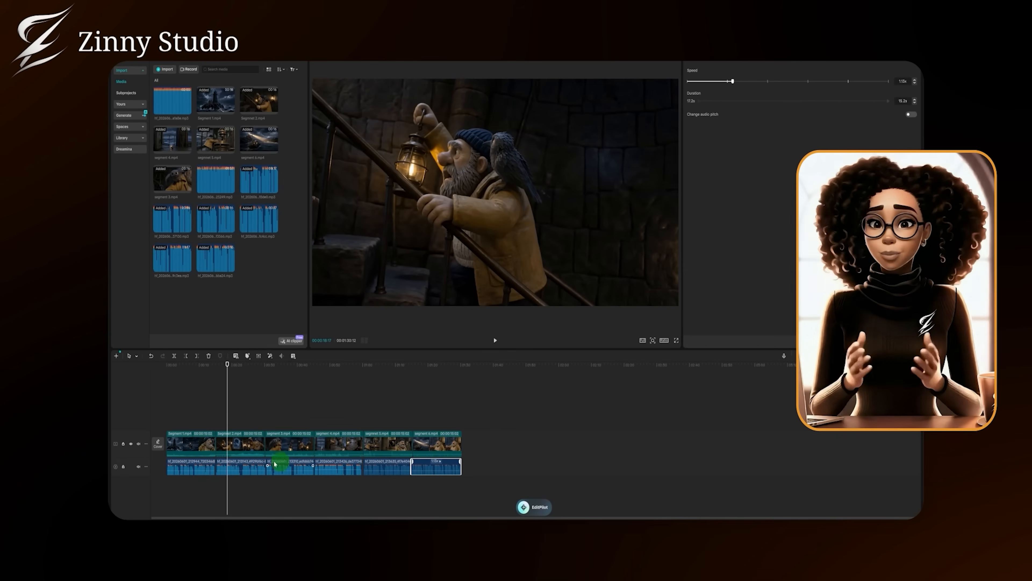
drag(233, 377, 377, 382)
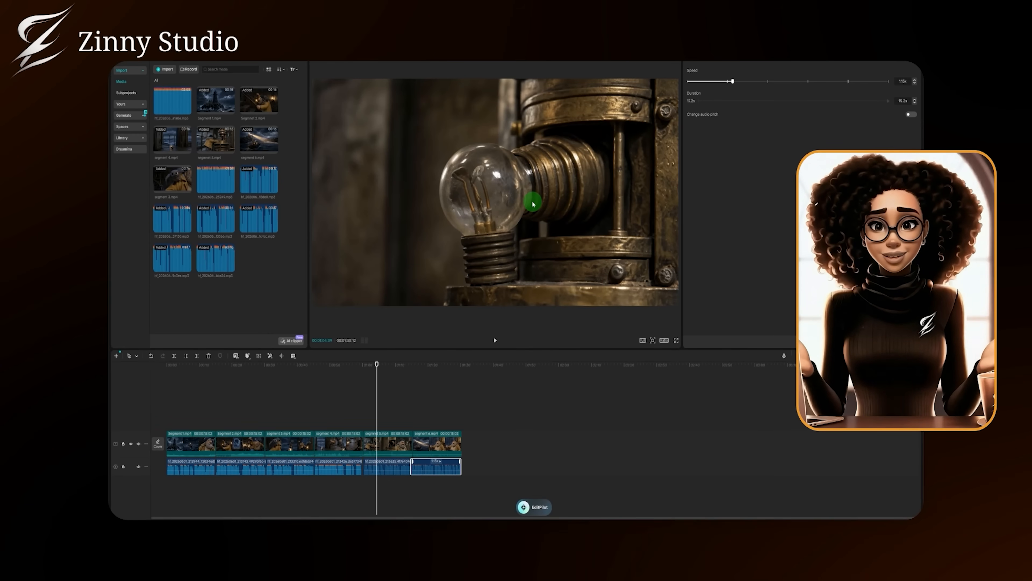
mouse_move(376, 371)
mouse_down()
mouse_move(396, 375)
mouse_move(369, 375)
mouse_up()
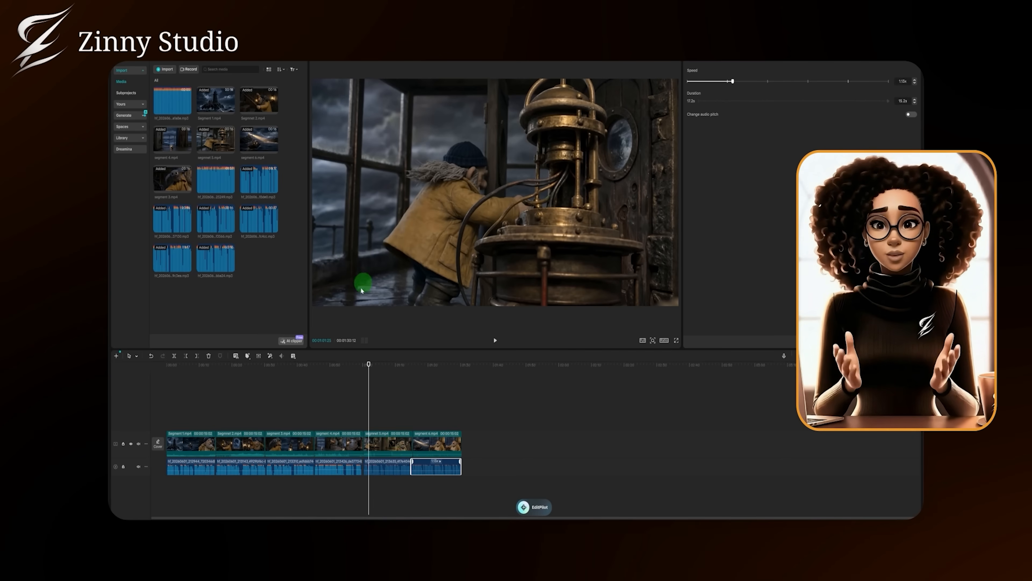
drag(371, 376, 173, 389)
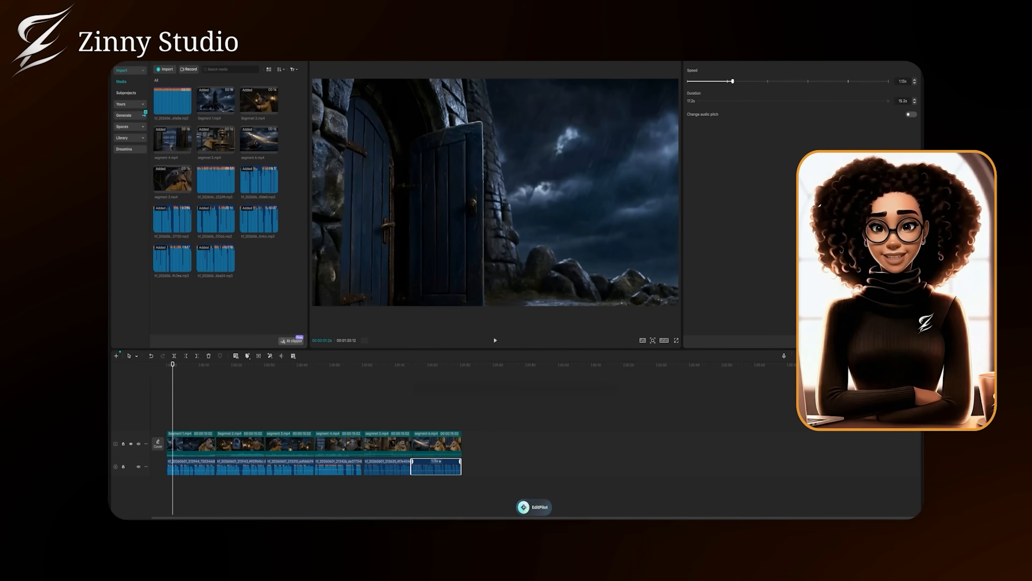
Step: Check the available video resolutions in the export settings and close them without exporting
key(ctrl+e)
click(564, 243)
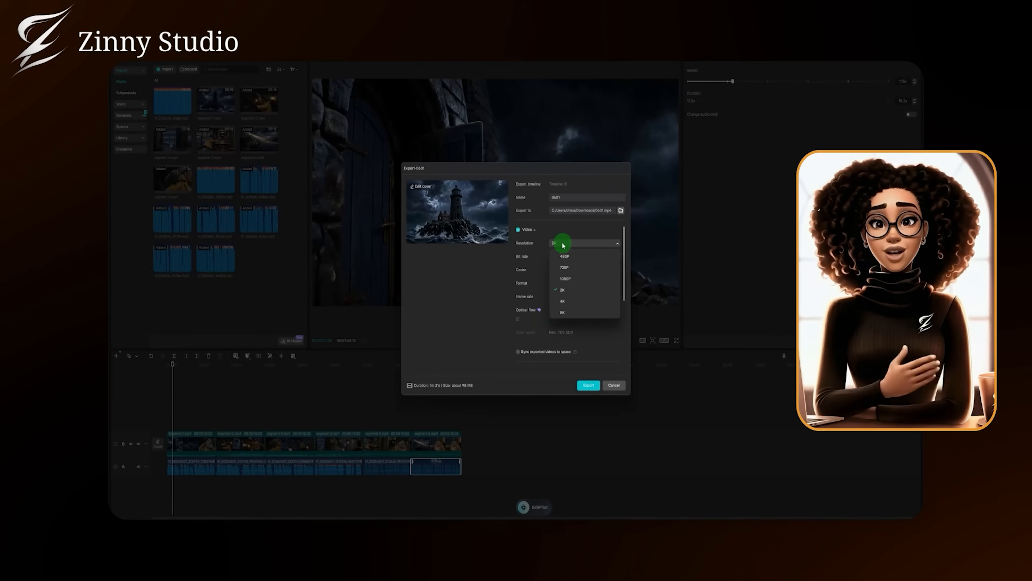
click(614, 385)
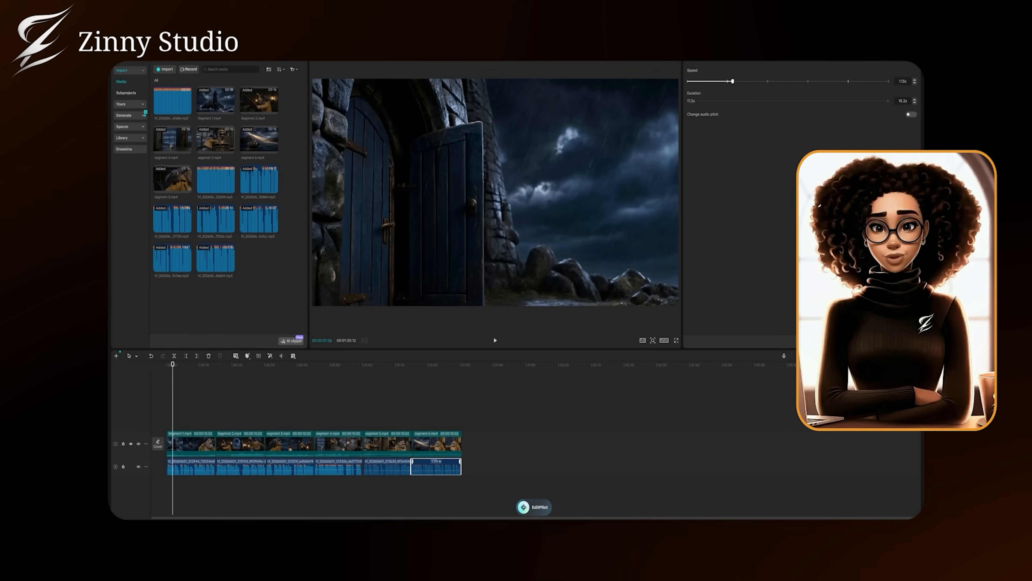